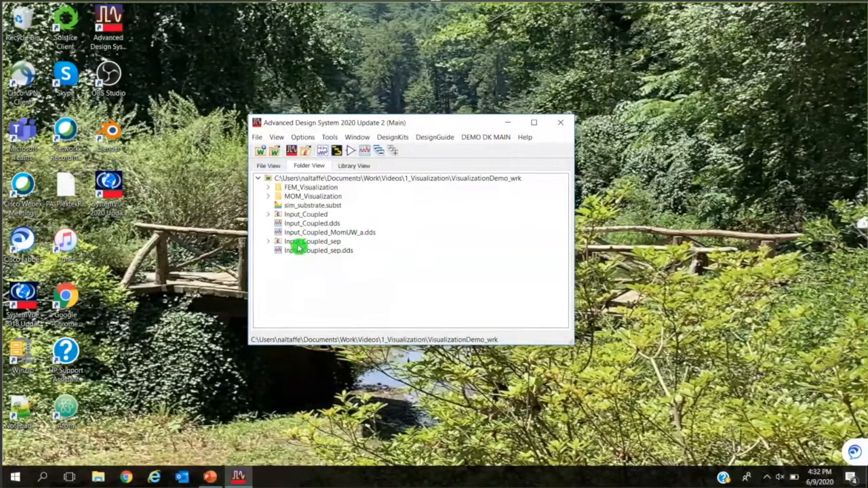
Open the layout of the Input_Coupled_sep cell and bring up its EM setup, dismissing the What's New notice.
click(272, 242)
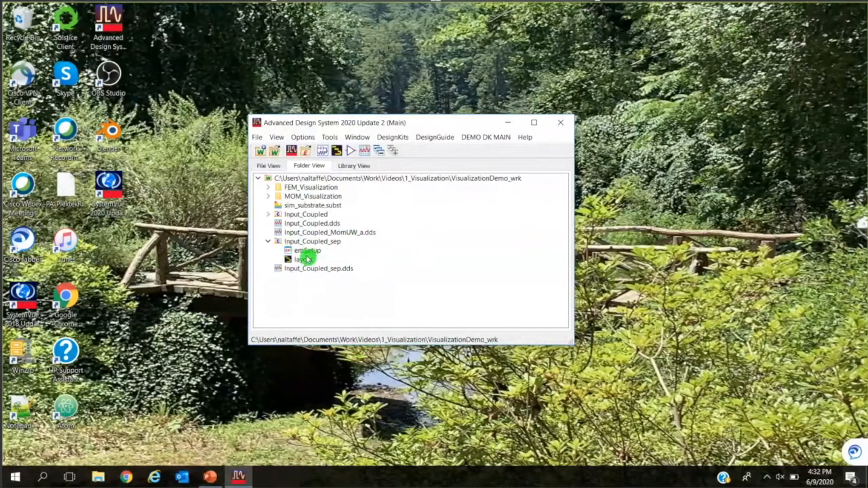
double_click(304, 261)
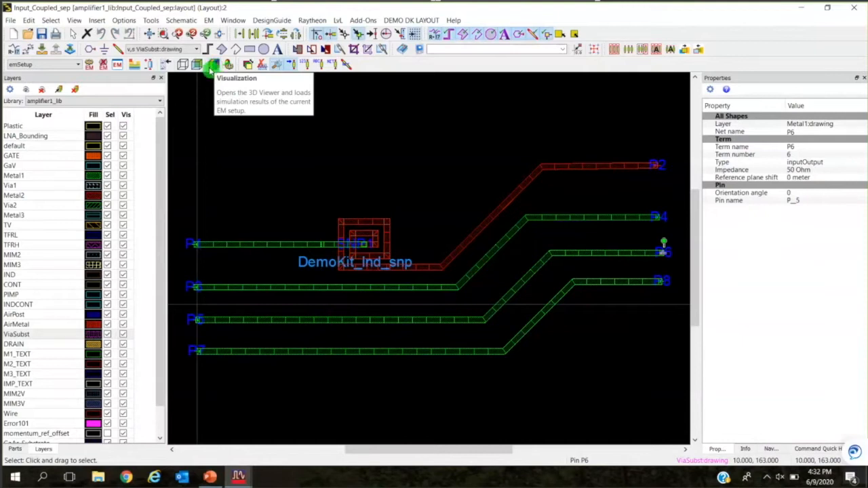
click(119, 66)
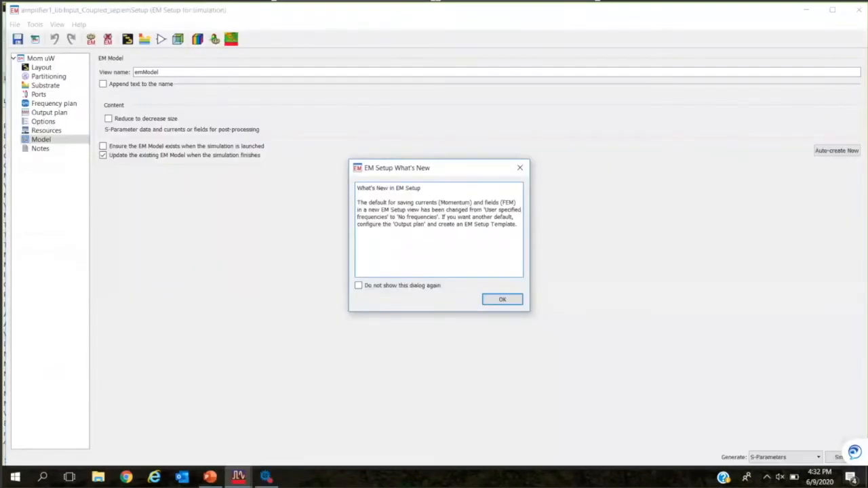
click(513, 302)
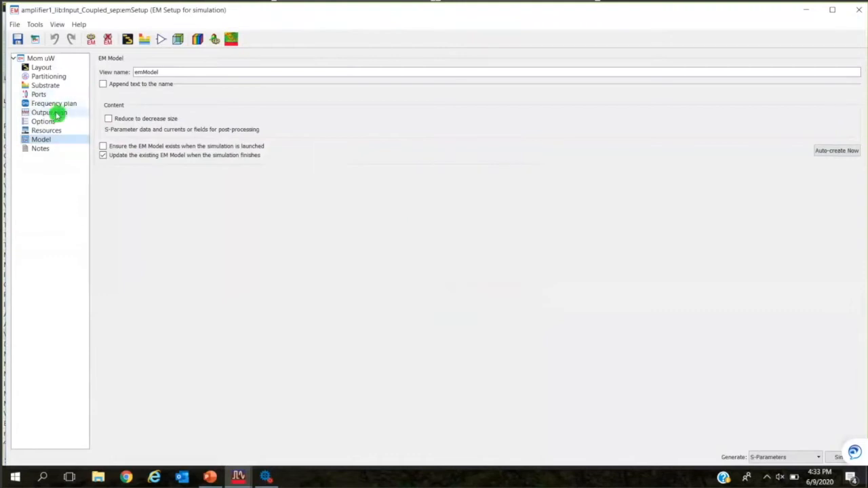
Review which currents the output plan saves, and check how the Reduce to decrease size option affects the EM model's content.
click(57, 112)
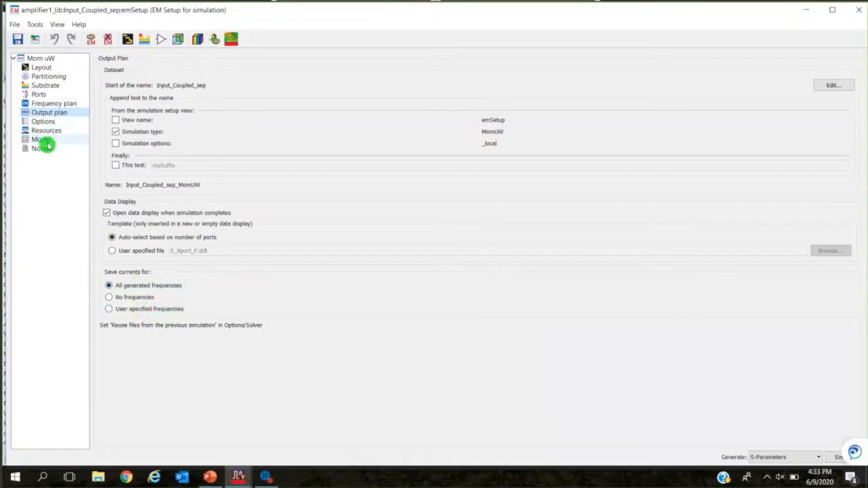
click(50, 141)
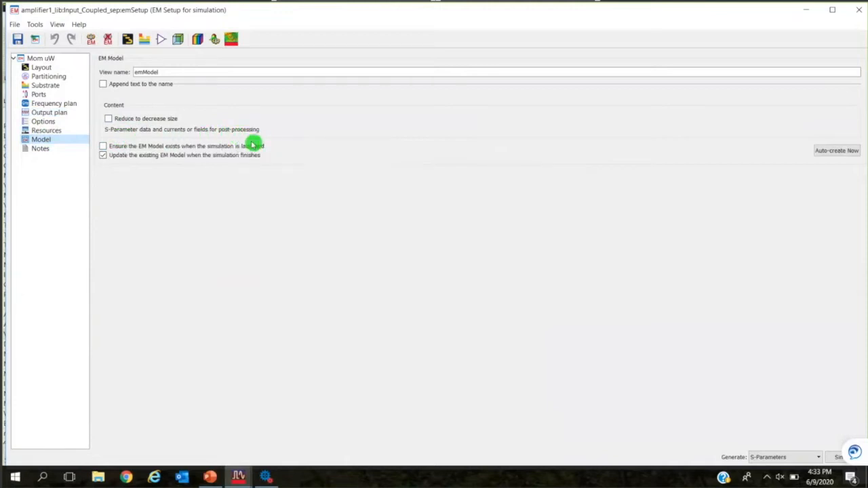
click(111, 119)
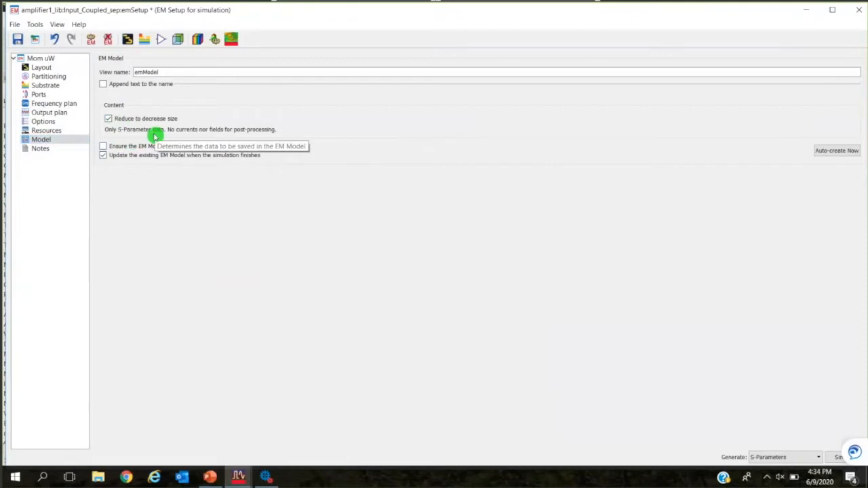
click(112, 120)
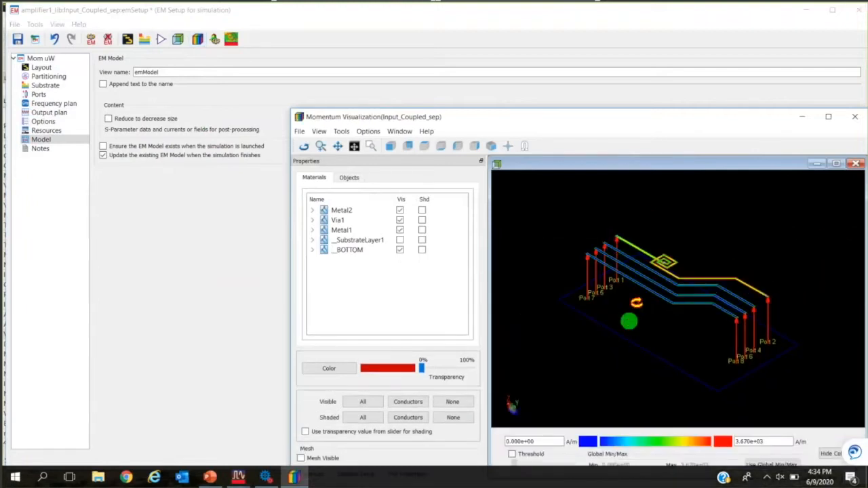
Maximize the Momentum Visualization window and orbit the 3D layout for a clear view of the spiral, coupled lines and ports.
click(833, 119)
drag(493, 353, 735, 332)
drag(589, 281, 502, 308)
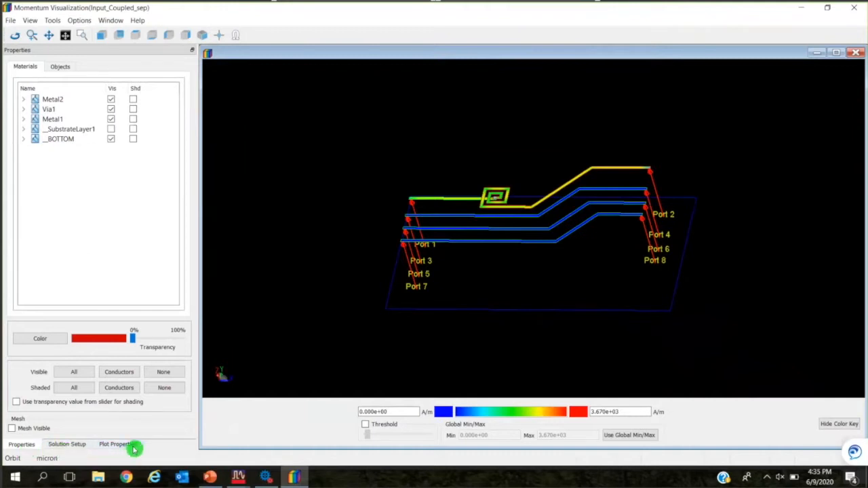
Inspect the User Defined port excitation table in the solution setup, and return the port setup to Single Port.
click(72, 444)
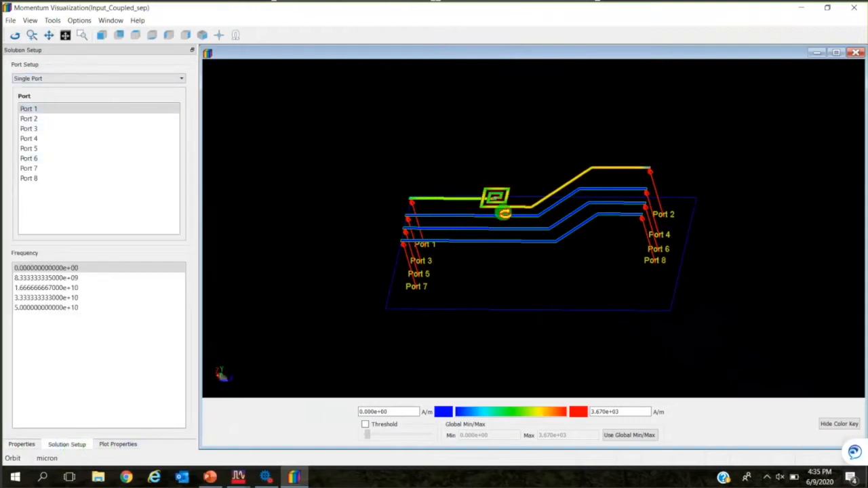
click(74, 82)
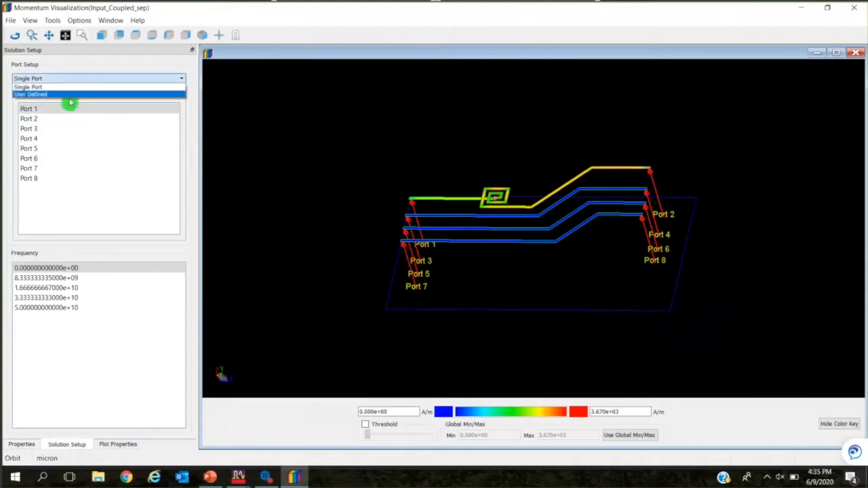
click(73, 97)
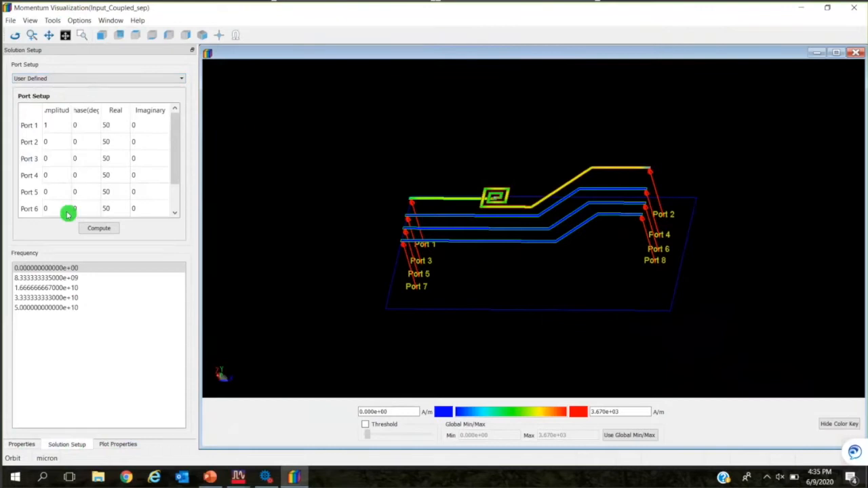
click(180, 79)
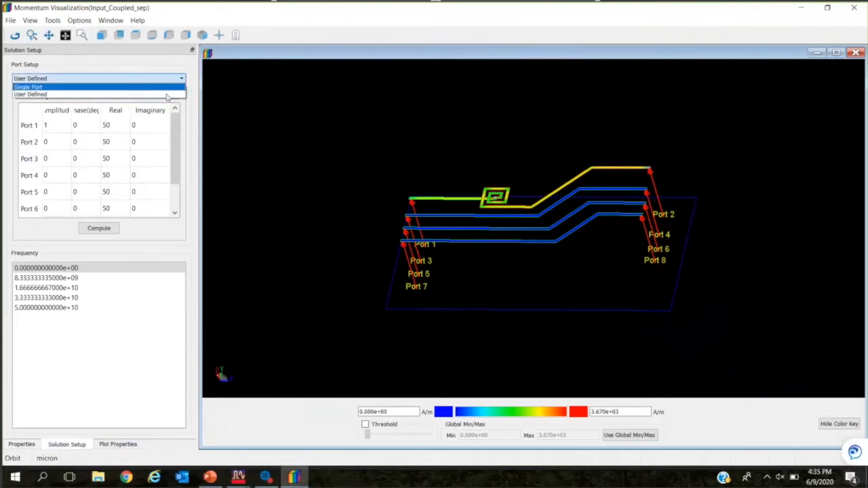
click(154, 88)
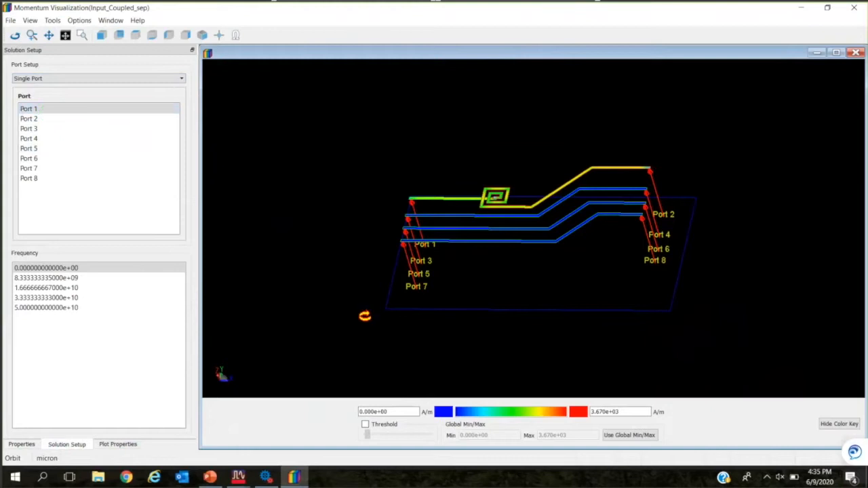
Compare the current distribution when Ports 3, 5 and 8 are excited individually, and return the excitation to Port 1.
scroll(425, 217, up, 3)
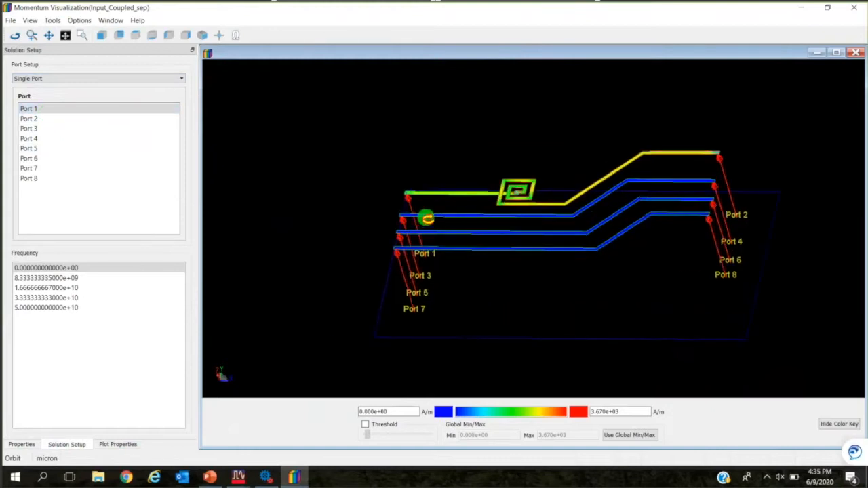
click(39, 129)
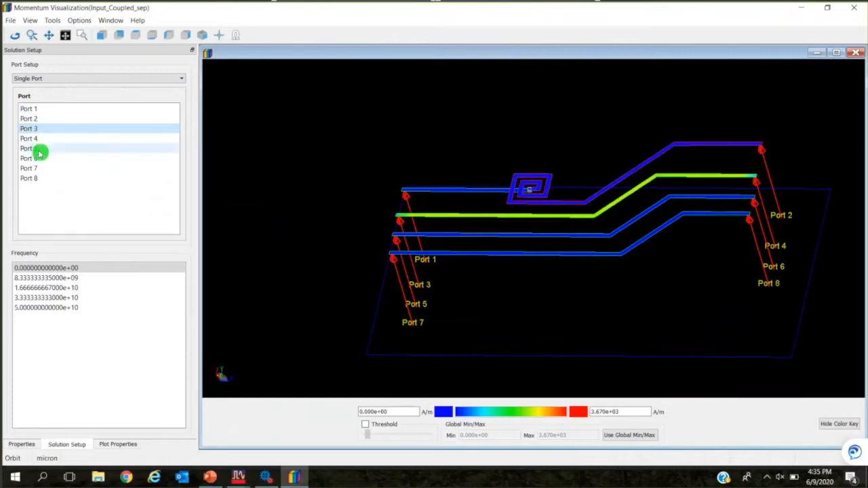
click(40, 149)
click(43, 179)
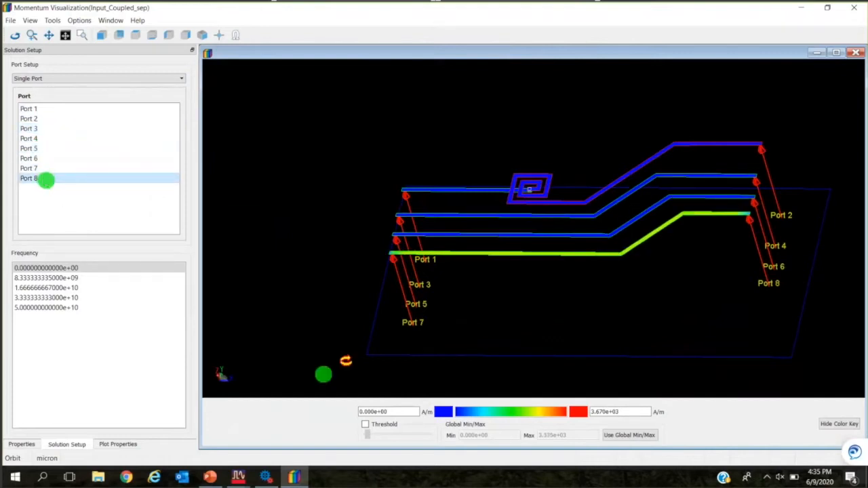
click(54, 110)
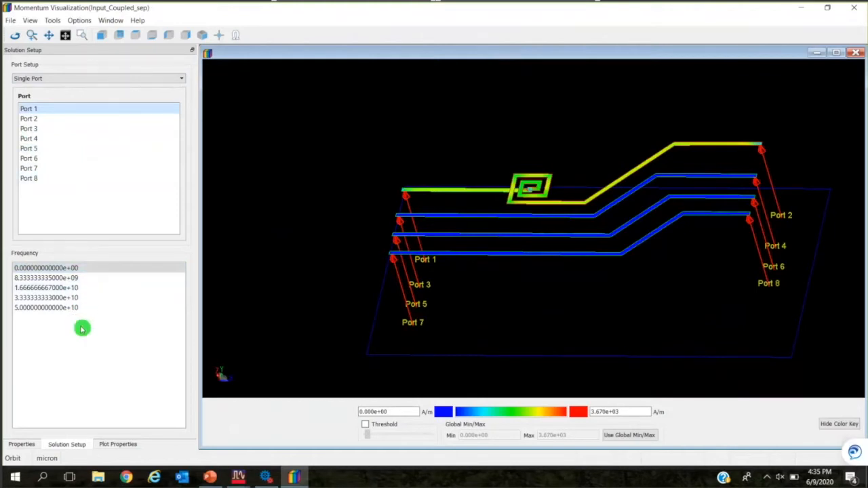
Plot the currents at the 1.666666667e+10 frequency and turn on the phase animation.
click(57, 289)
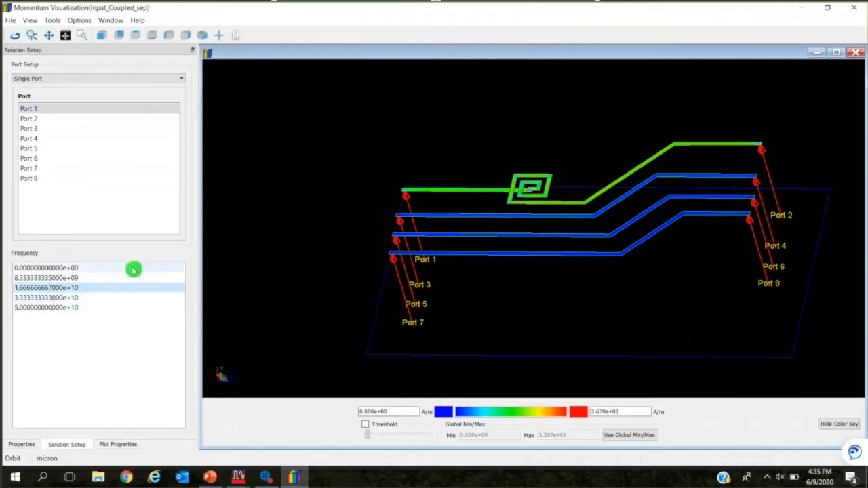
click(122, 445)
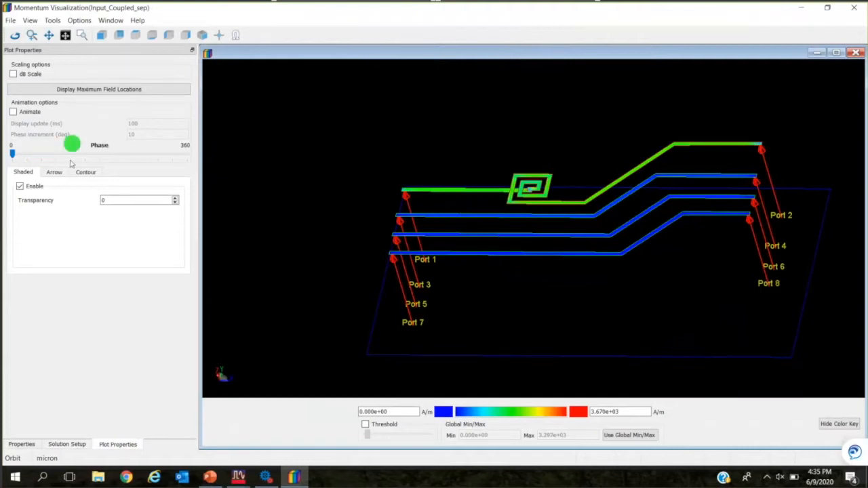
click(24, 113)
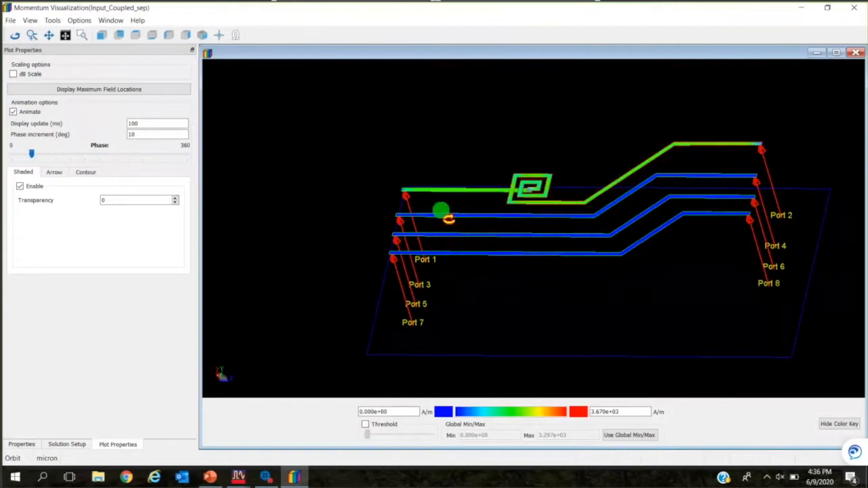
List the maximum field locations beside the spiral and inspect entries 1 to 5, 10 and 11 in the 3D view.
click(120, 92)
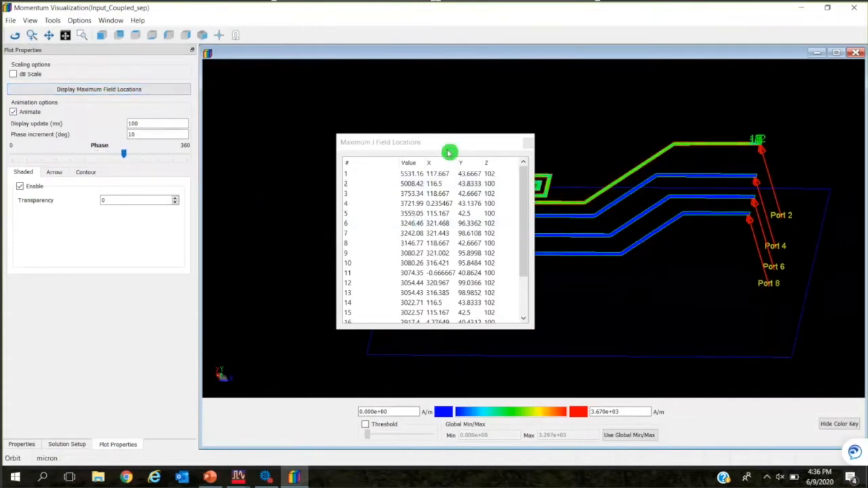
drag(450, 144, 325, 109)
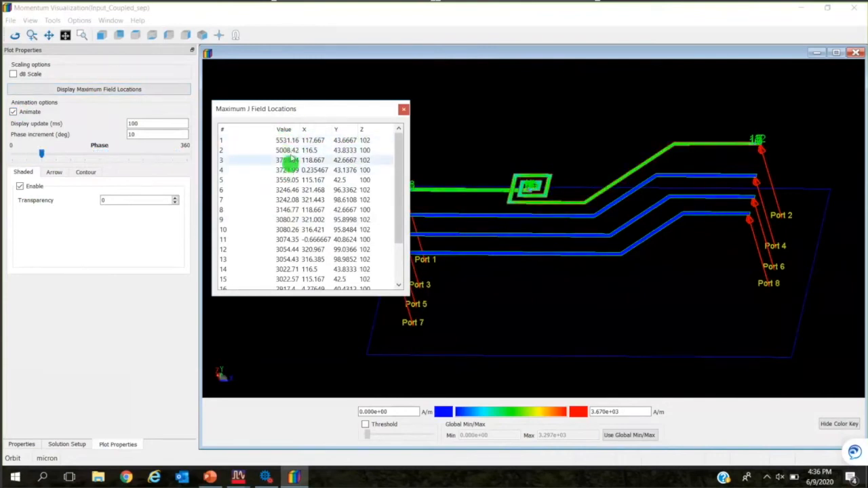
click(292, 142)
click(290, 152)
click(289, 162)
click(288, 171)
click(285, 180)
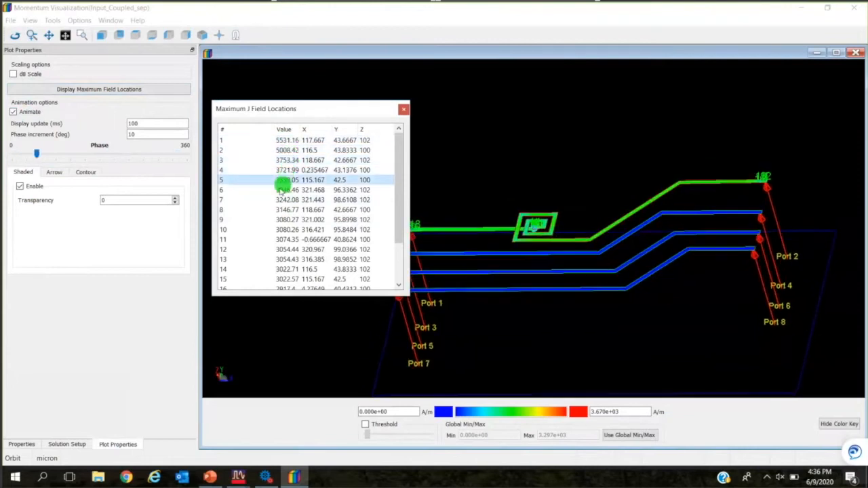
click(278, 231)
click(288, 240)
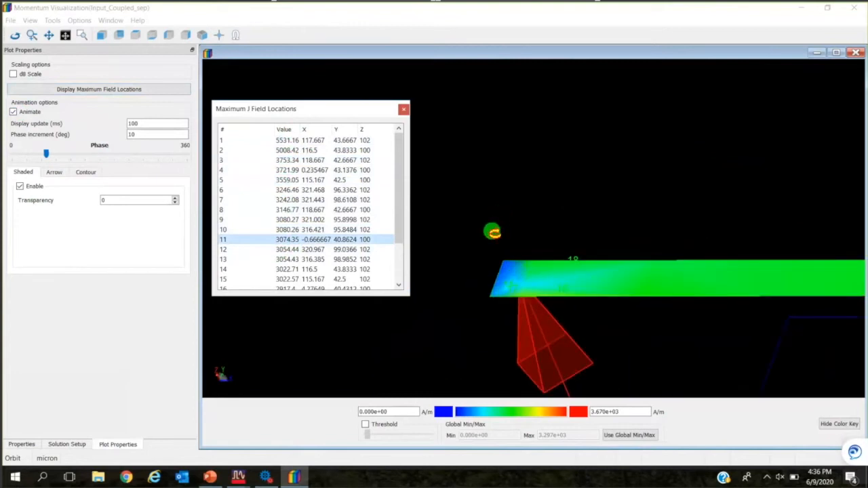
Revisit maximum field locations 2, 4 and 5 for a closer look at the currents around them, and close the list.
click(289, 151)
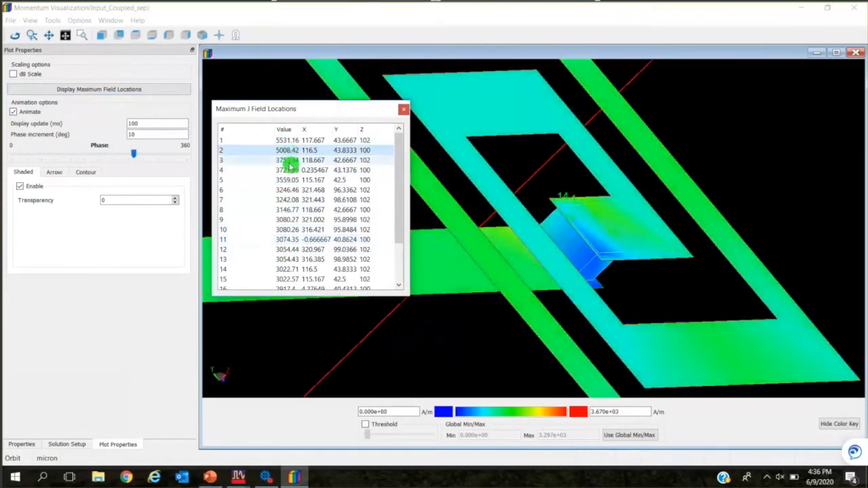
click(289, 170)
click(287, 181)
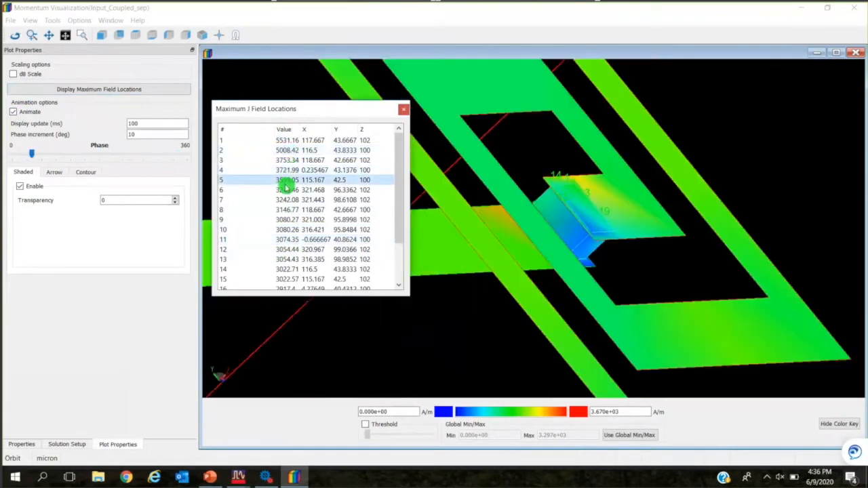
click(287, 150)
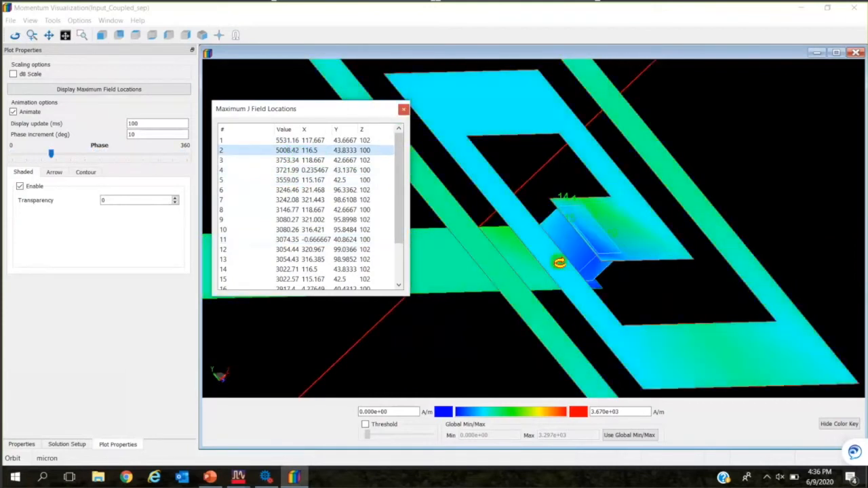
click(404, 109)
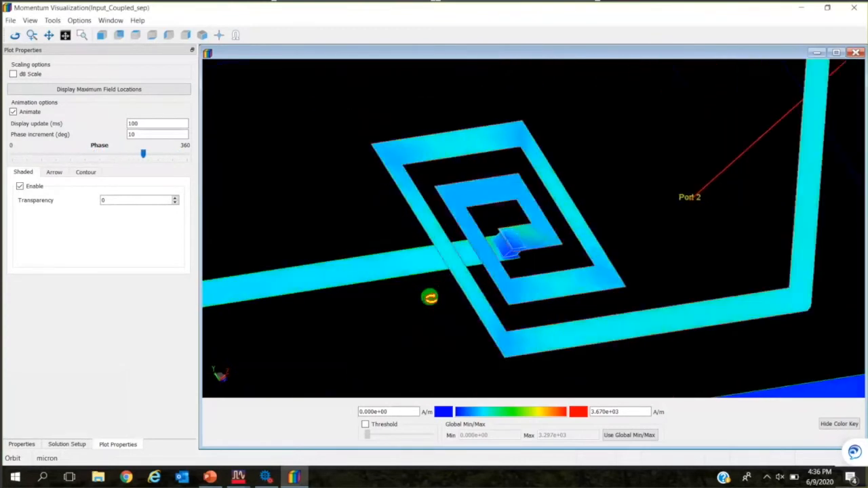
Change the maximum value of the current-density color scale while viewing the spiral inductor and the neighboring coupled lines.
drag(441, 311, 499, 296)
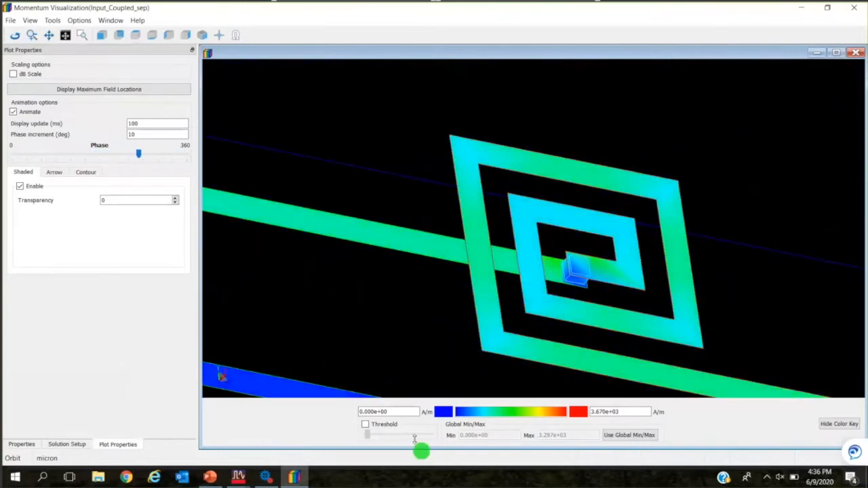
drag(639, 292, 645, 260)
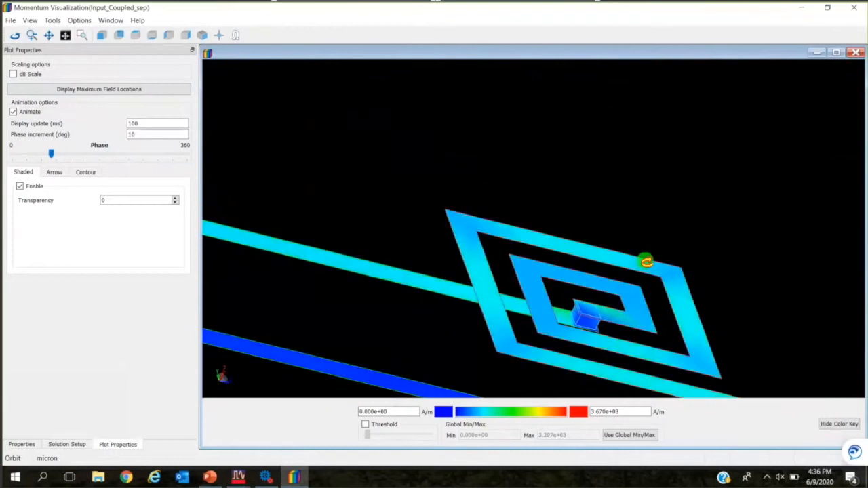
scroll(601, 289, down, 3)
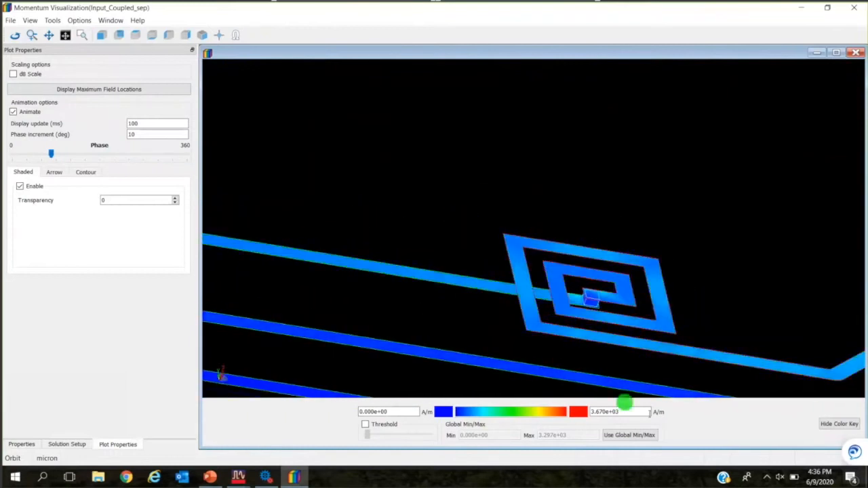
drag(674, 326, 687, 234)
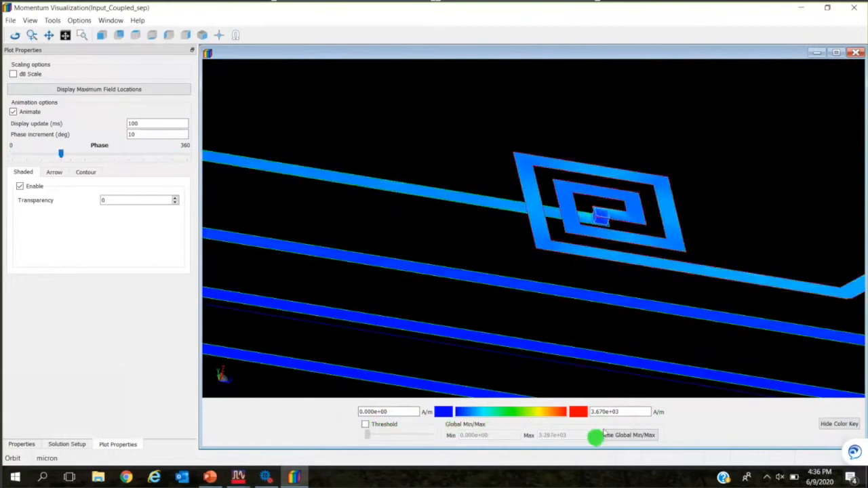
scroll(644, 330, down, 2)
scroll(637, 317, down, 4)
drag(635, 318, 488, 258)
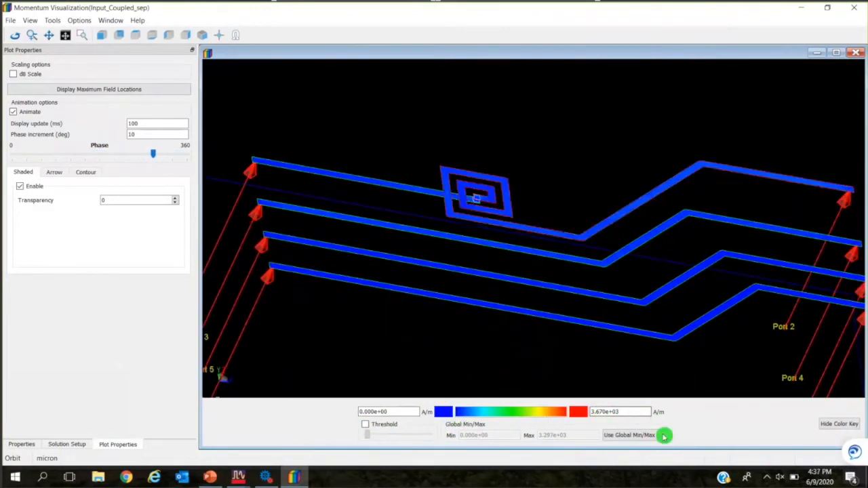
key(BackSpace)
text(1)
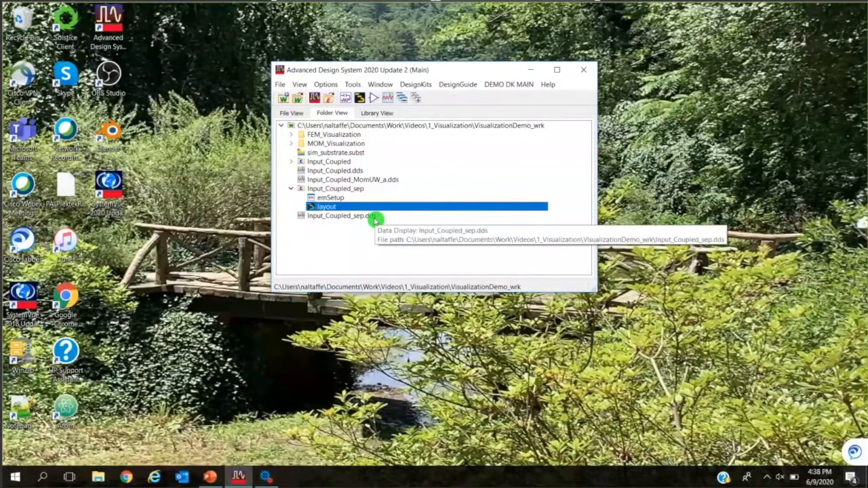
Open the schematic of the testbench_AC cell in the MOM_Visualization folder.
click(291, 144)
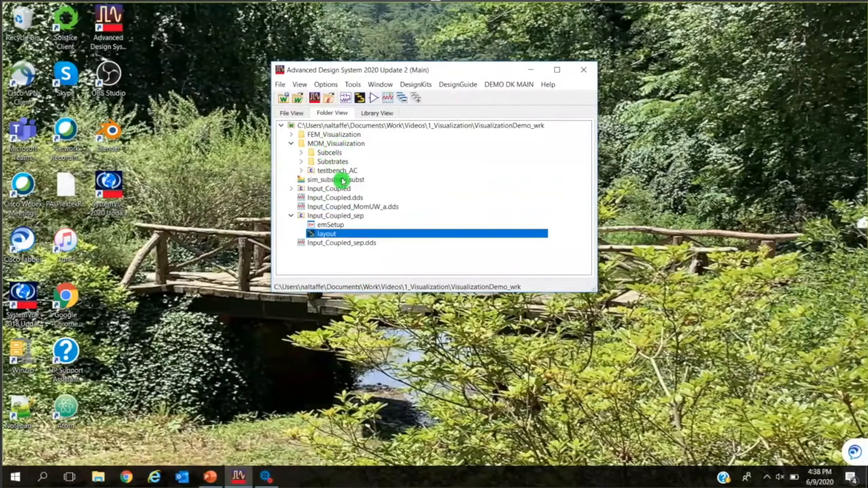
click(302, 172)
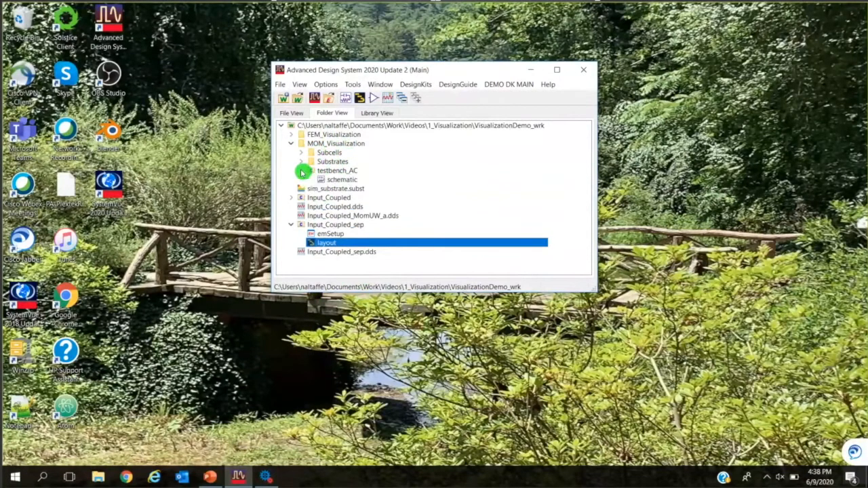
click(343, 180)
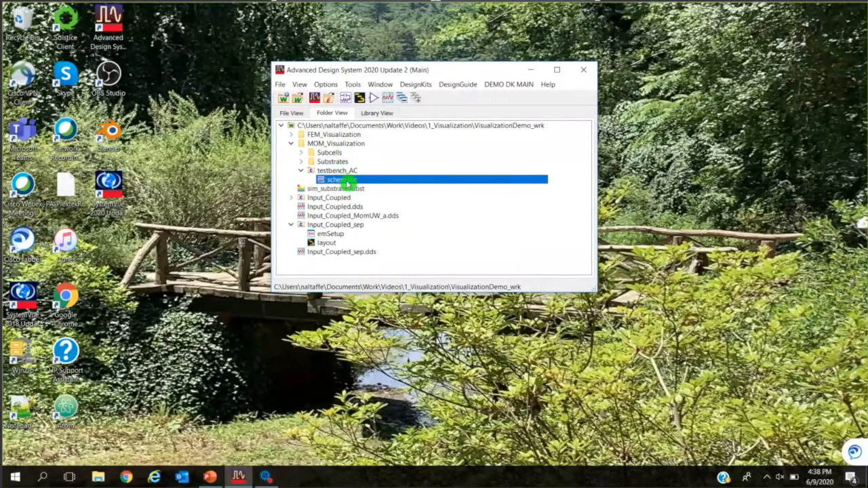
double_click(343, 180)
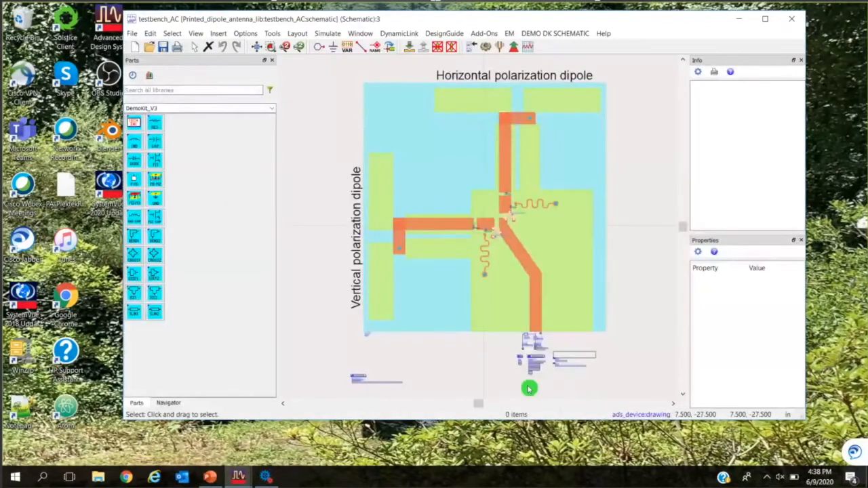
Descend into the DualDipole antenna instance to view its EM setup and open its layout from there.
click(521, 291)
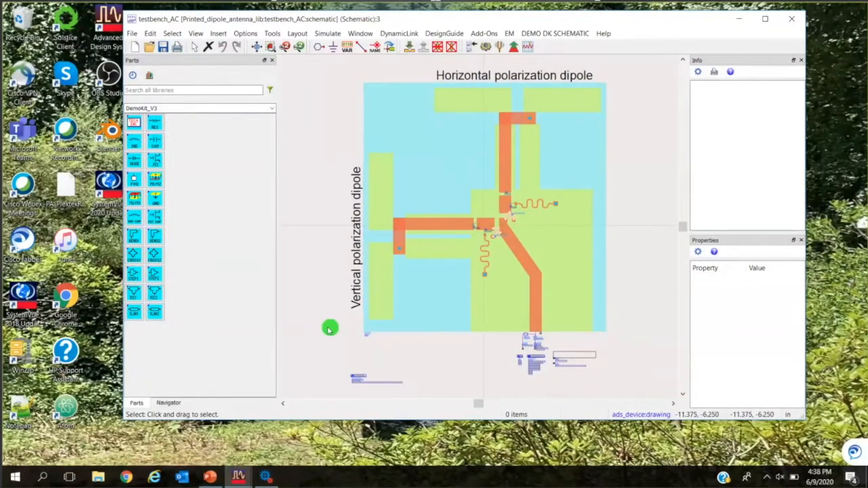
click(531, 297)
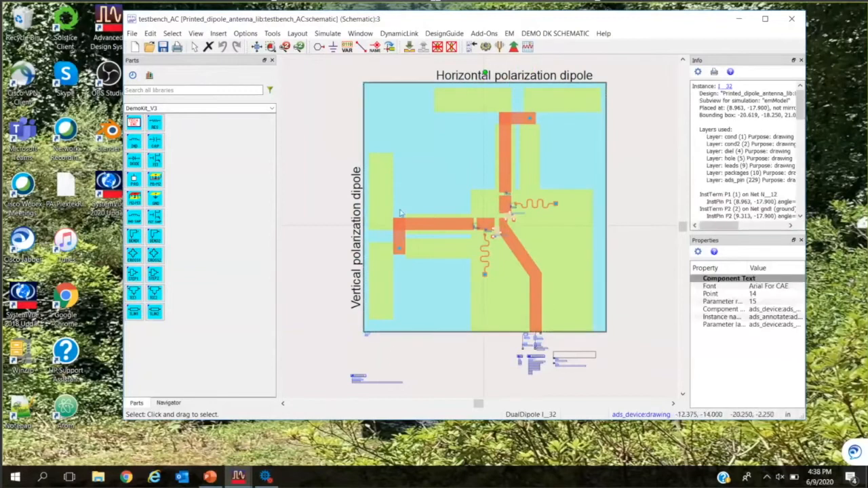
click(409, 49)
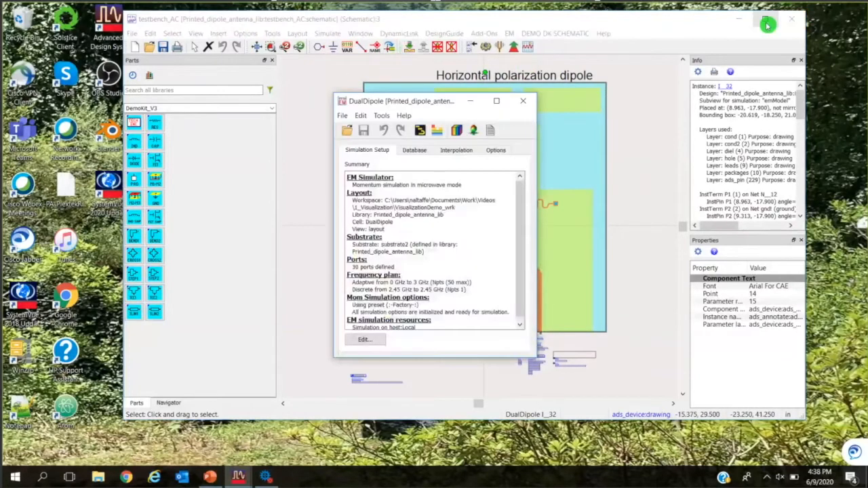
click(422, 131)
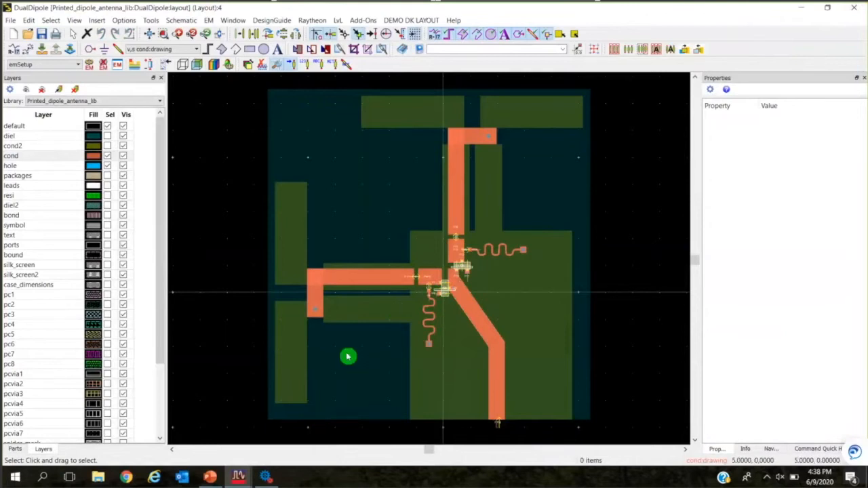
Examine the ports around the diode packages in the DualDipole layout, and close the layout and EM setup windows.
scroll(448, 302, up, 3)
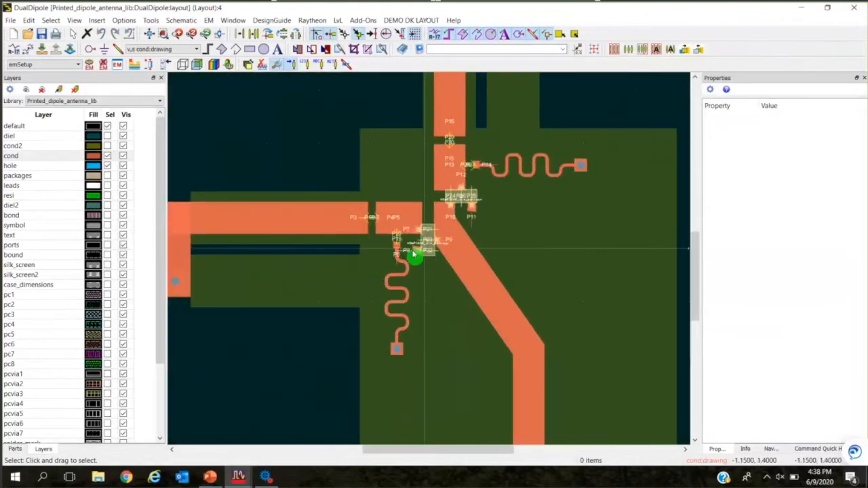
scroll(413, 255, up, 2)
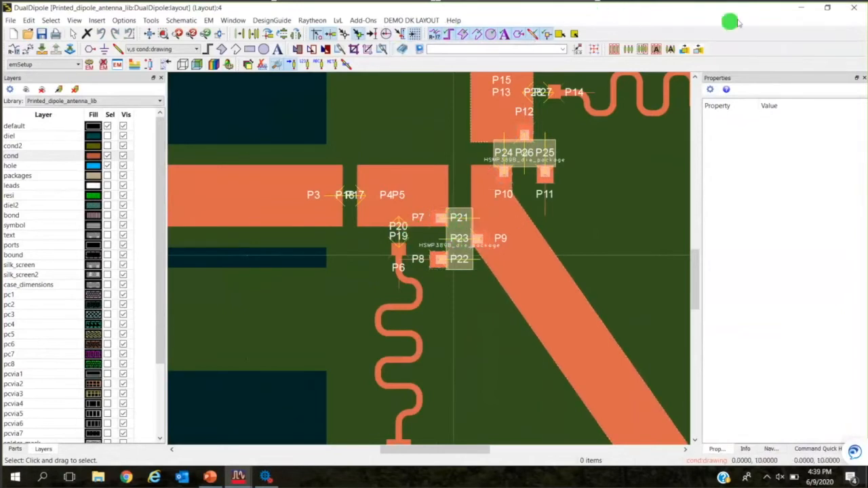
click(855, 8)
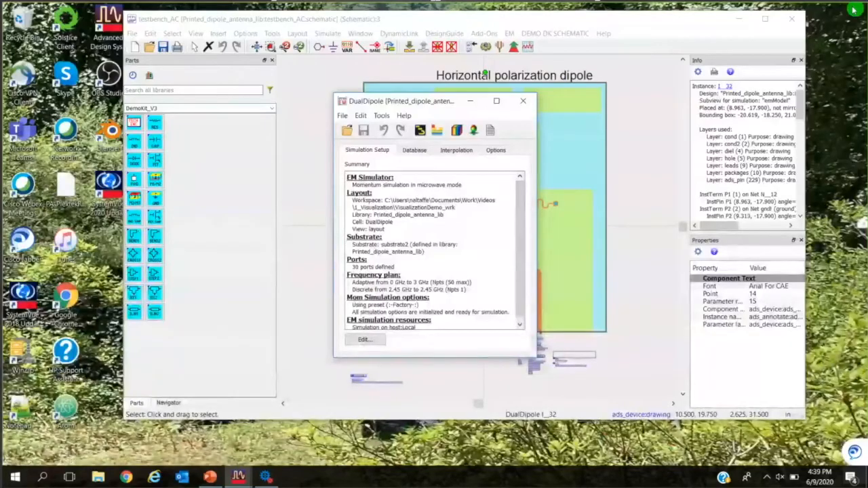
click(523, 101)
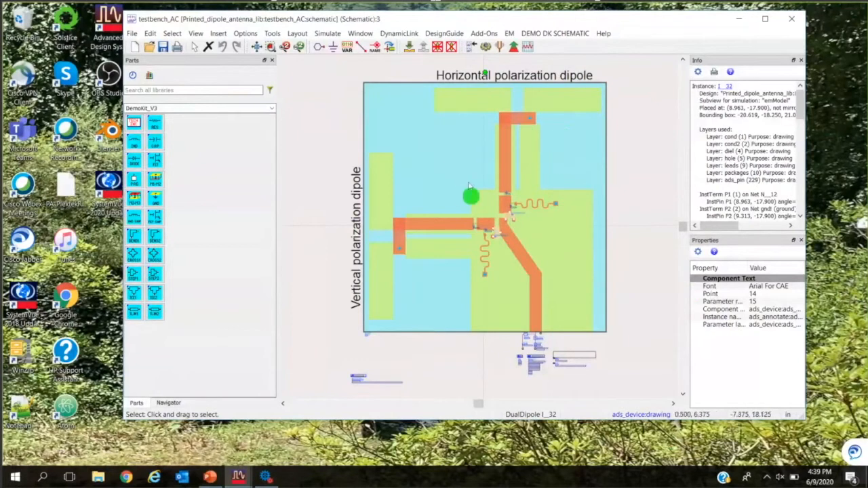
Maximize the testbench_AC schematic and examine the diodes, capacitors and resistors placed at the antenna's feed junction.
click(764, 19)
click(473, 256)
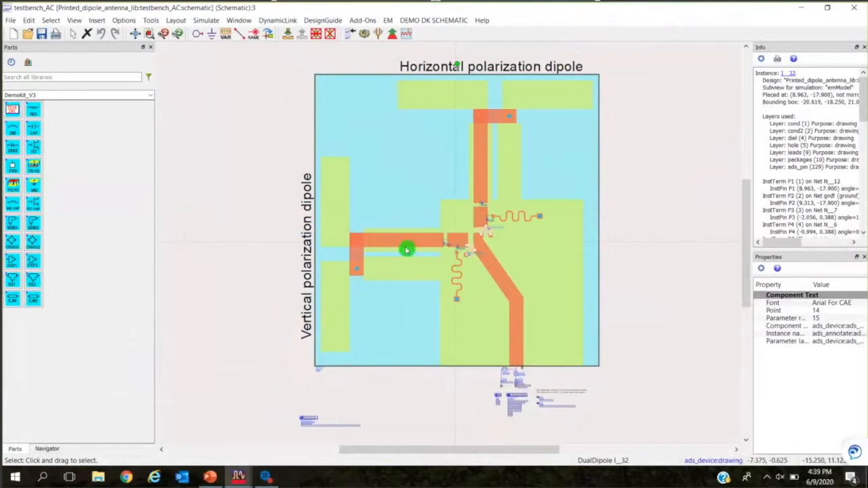
scroll(462, 253, up, 1)
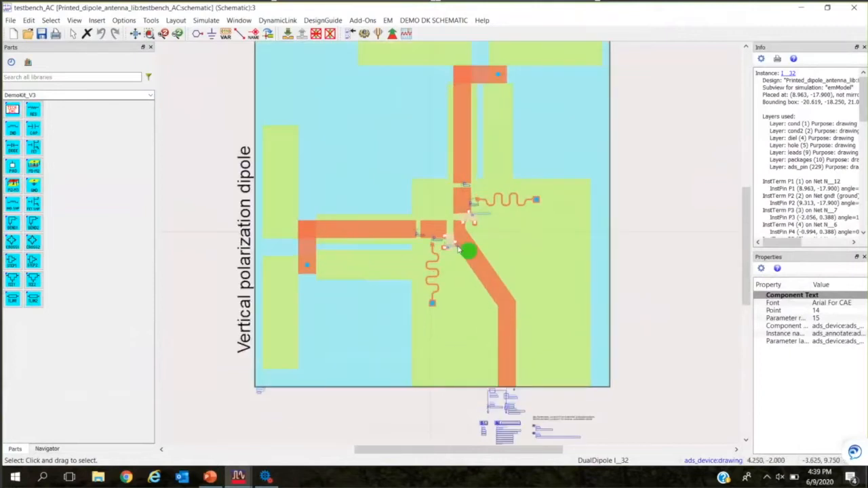
scroll(458, 249, up, 2)
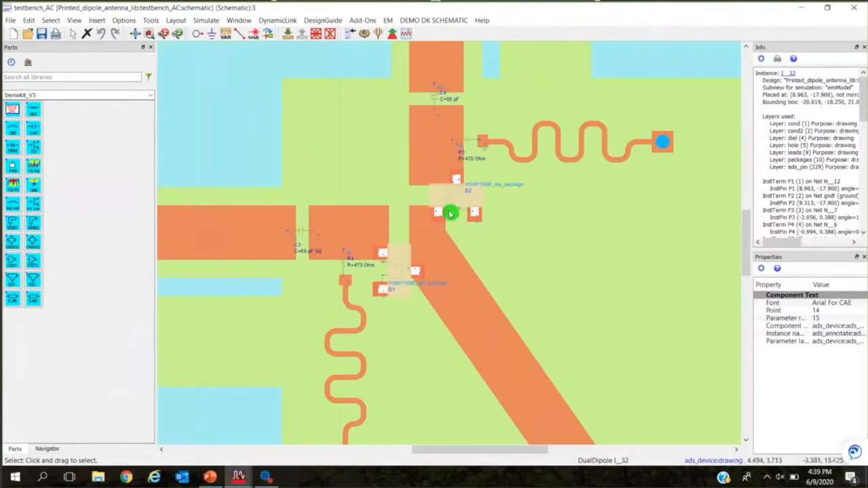
scroll(428, 280, down, 3)
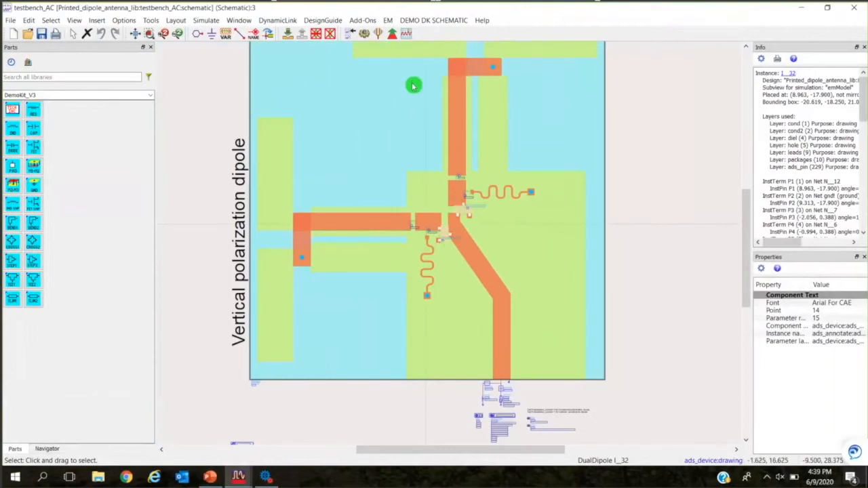
Examine the netlist include list, source circuit, AC and parameter sweep controllers, and polarization variables below the antenna.
scroll(383, 156, down, 2)
scroll(479, 318, up, 3)
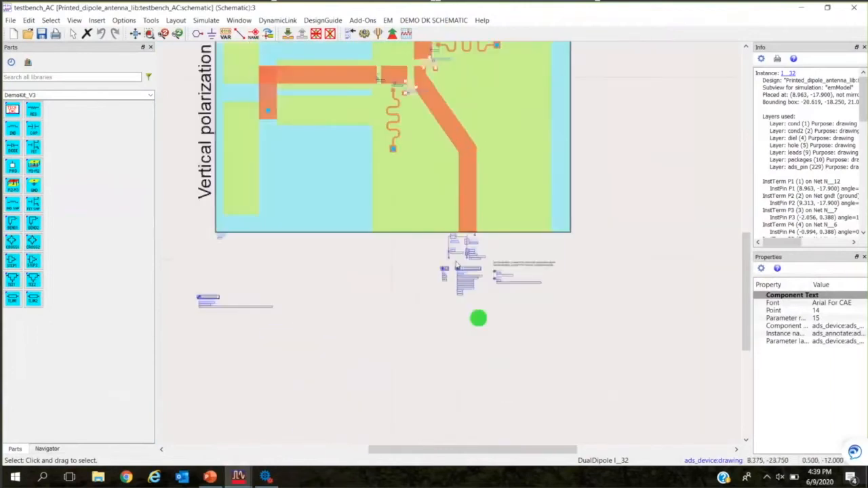
scroll(445, 224, up, 2)
scroll(451, 248, down, 4)
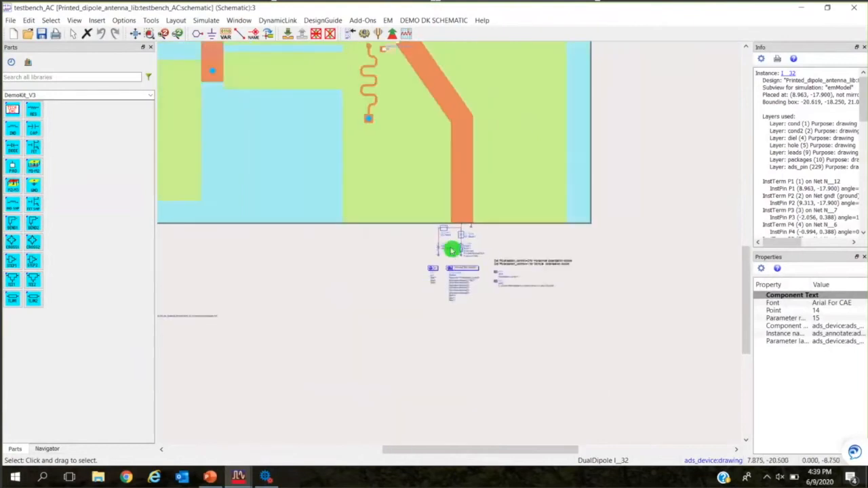
drag(373, 237, 383, 316)
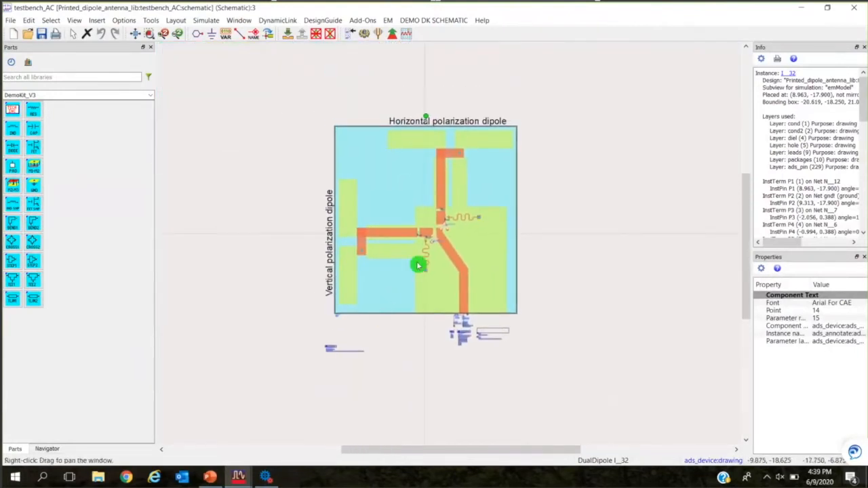
scroll(418, 263, up, 1)
click(613, 105)
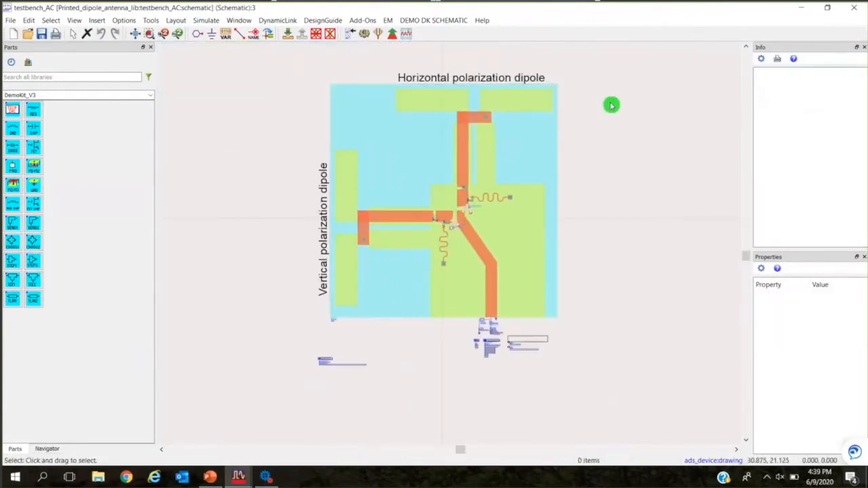
scroll(421, 251, up, 3)
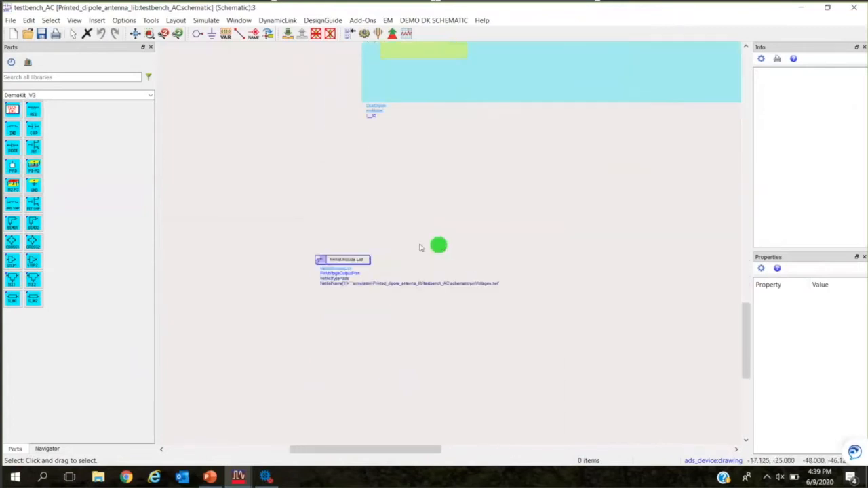
drag(523, 244, 284, 254)
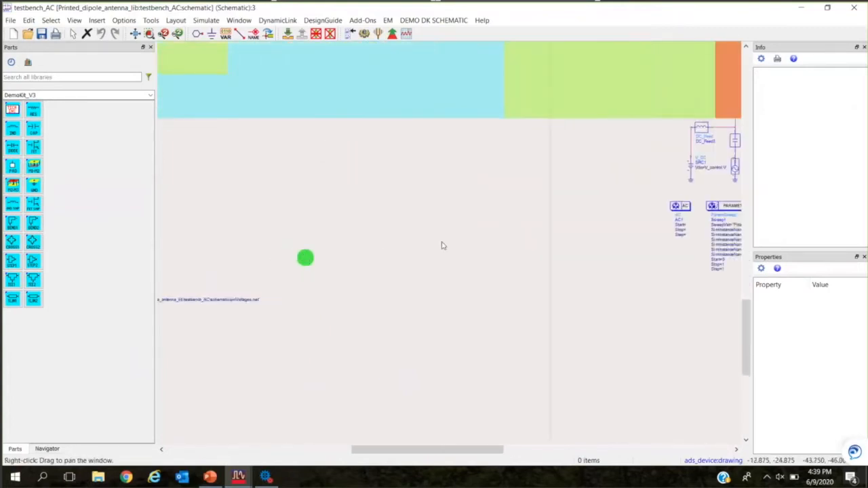
drag(694, 224, 503, 262)
scroll(551, 261, up, 1)
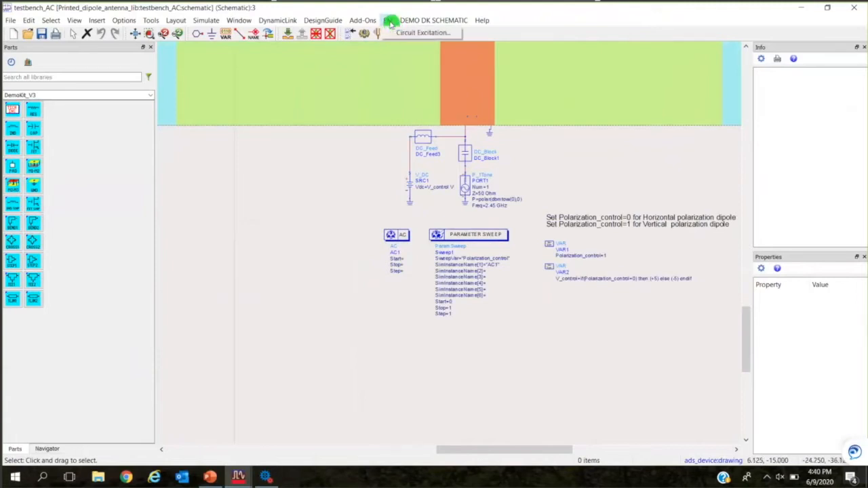
Compute the EM circuit excitation for the testbench, running the simulation anyway despite the missing wire labels.
click(425, 34)
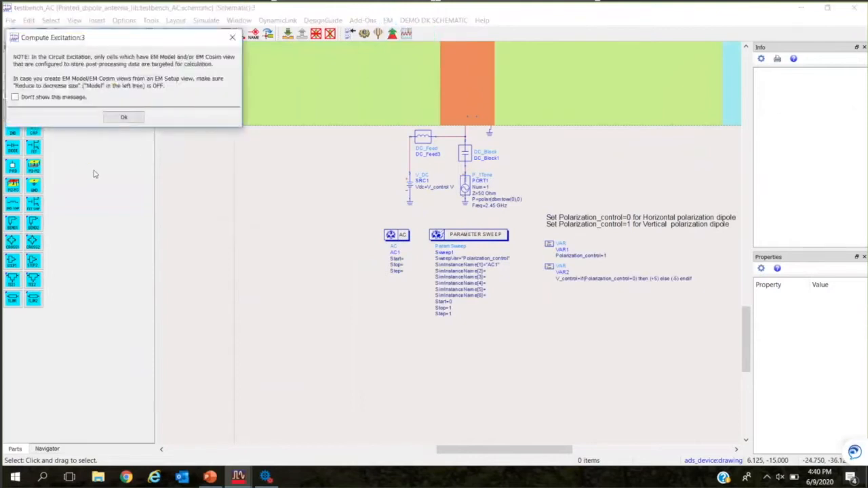
click(125, 117)
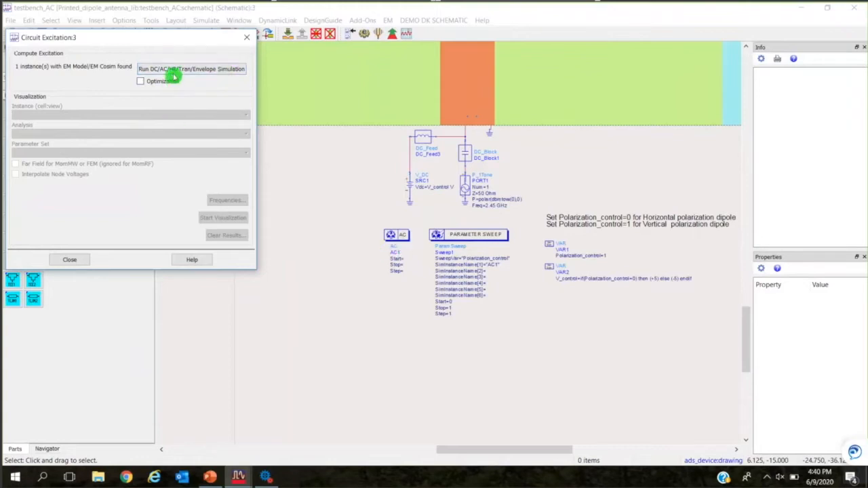
click(206, 74)
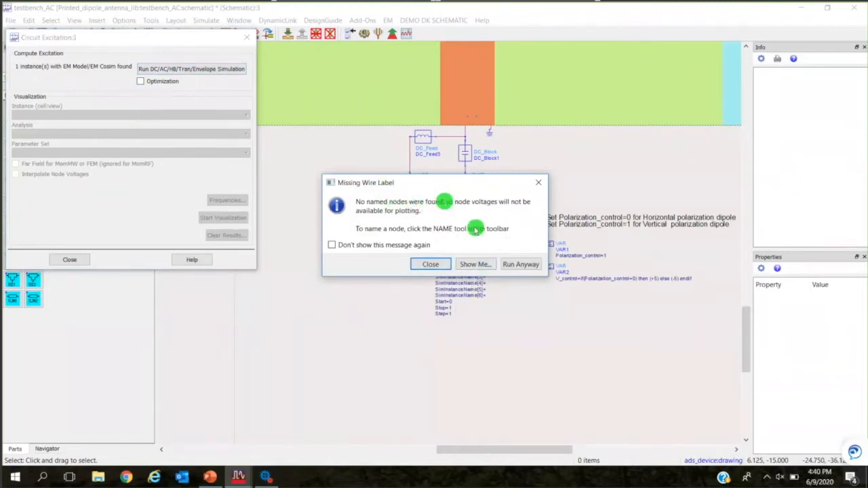
click(521, 265)
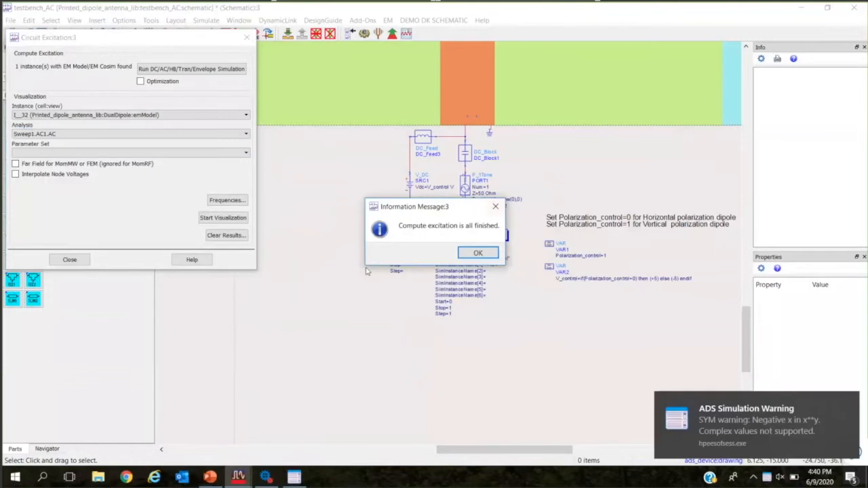
click(474, 252)
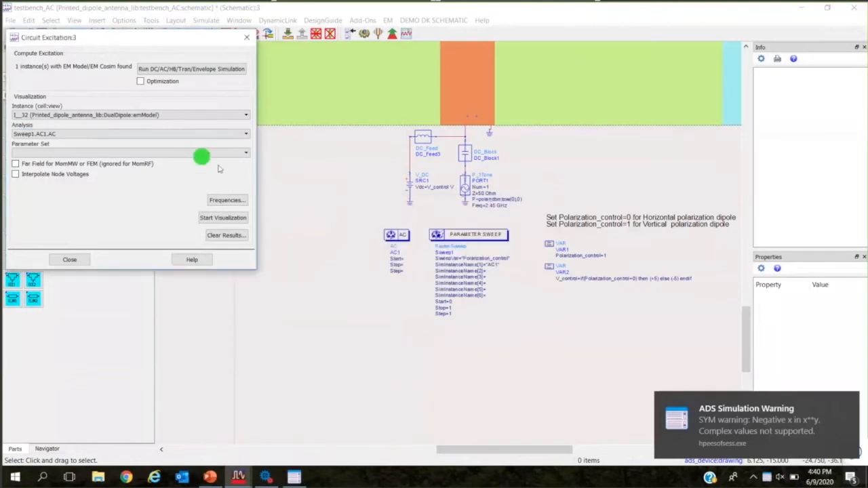
Review the circuit simulation and EM model frequency list beside the Circuit Excitation dialog, and close it.
click(235, 203)
click(234, 202)
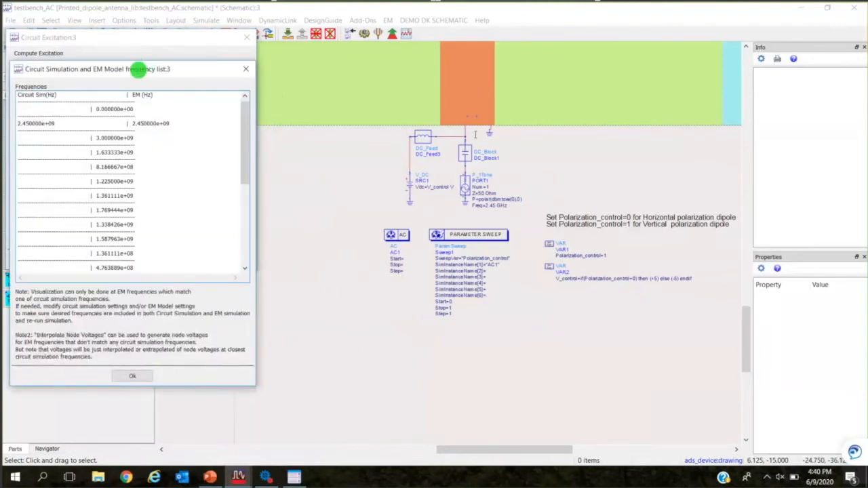
drag(139, 69, 487, 85)
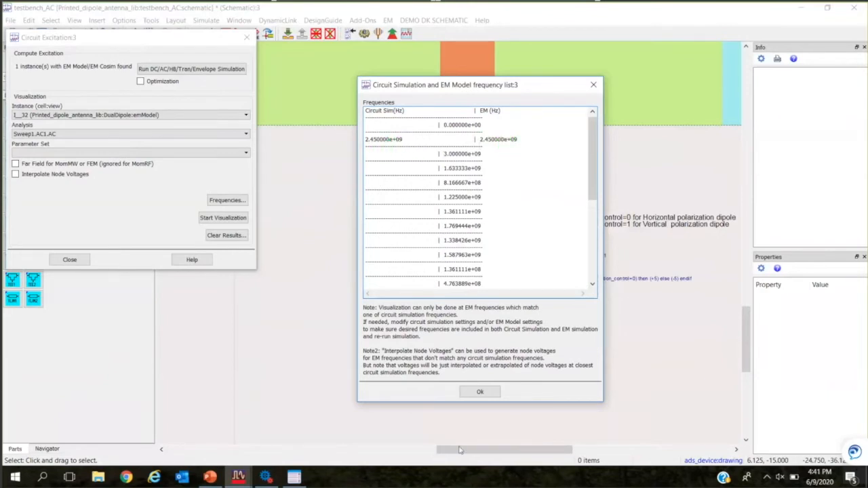
click(482, 393)
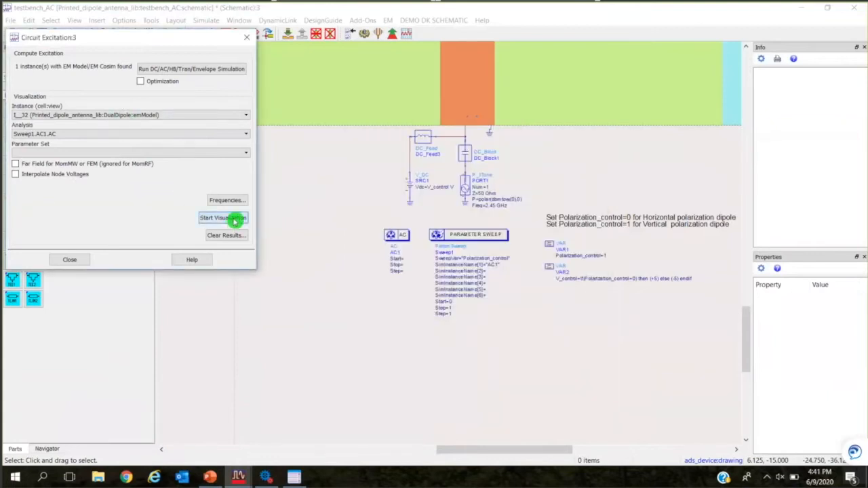
Start the 3D visualization of the DualDipole excitation, accepting the unmatched frequencies, and maximize the visualization window.
click(234, 219)
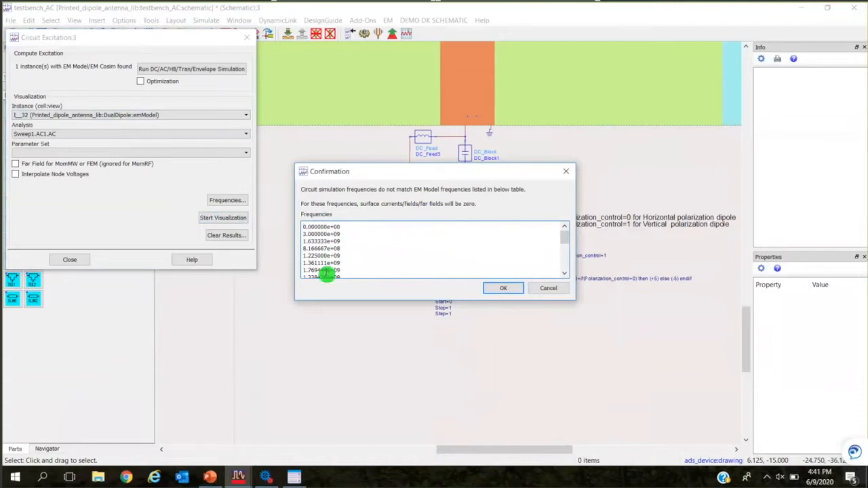
click(498, 289)
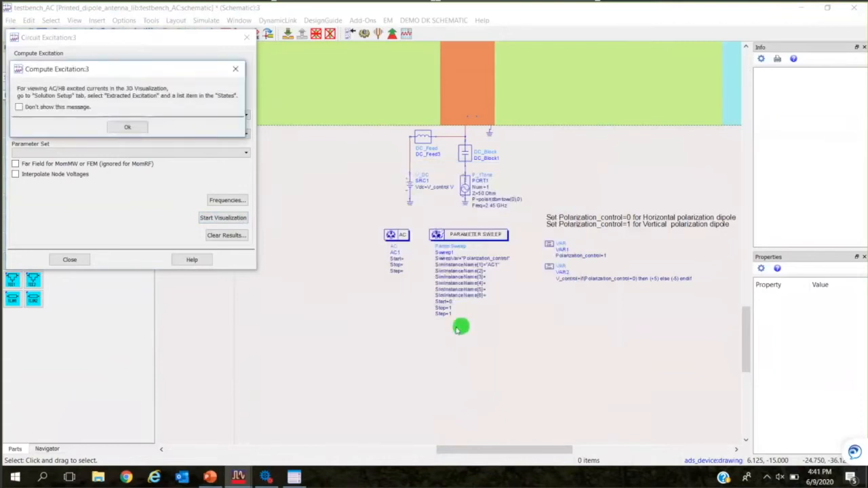
click(122, 127)
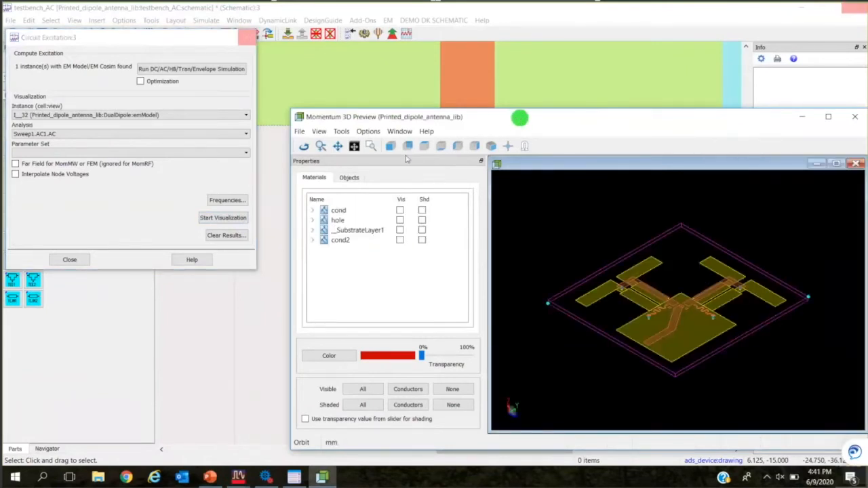
double_click(519, 117)
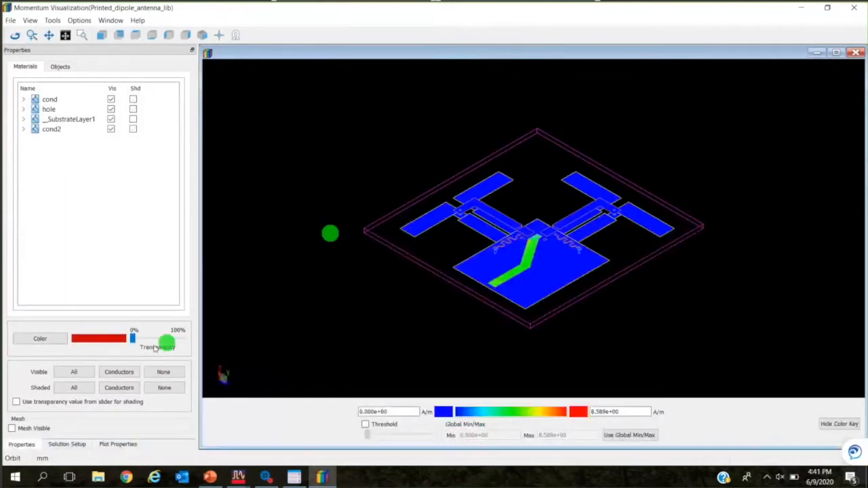
Show the antenna's surface currents for single-port excitation of Port 1 at 2.45 GHz.
click(72, 447)
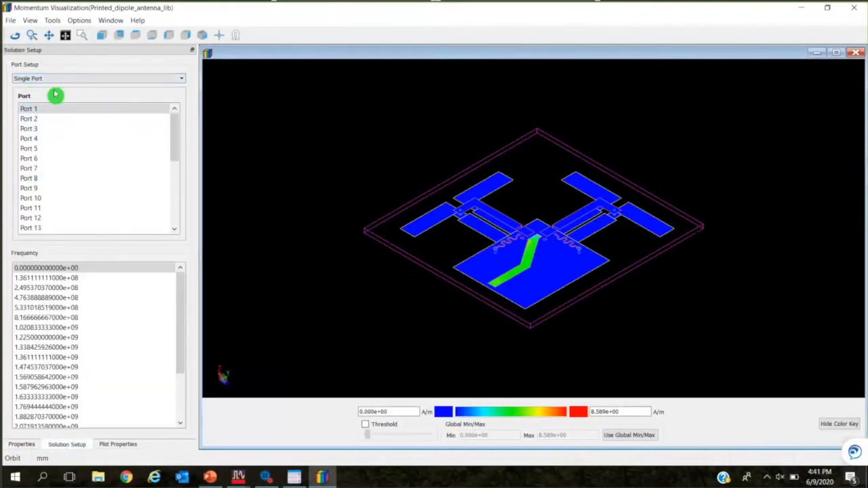
scroll(534, 310, up, 3)
drag(438, 275, 516, 300)
drag(324, 219, 322, 226)
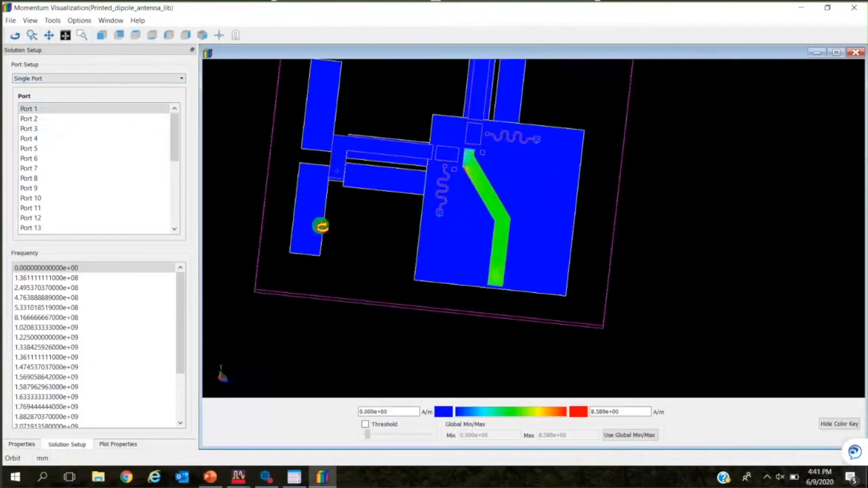
drag(682, 231, 744, 260)
drag(419, 234, 410, 239)
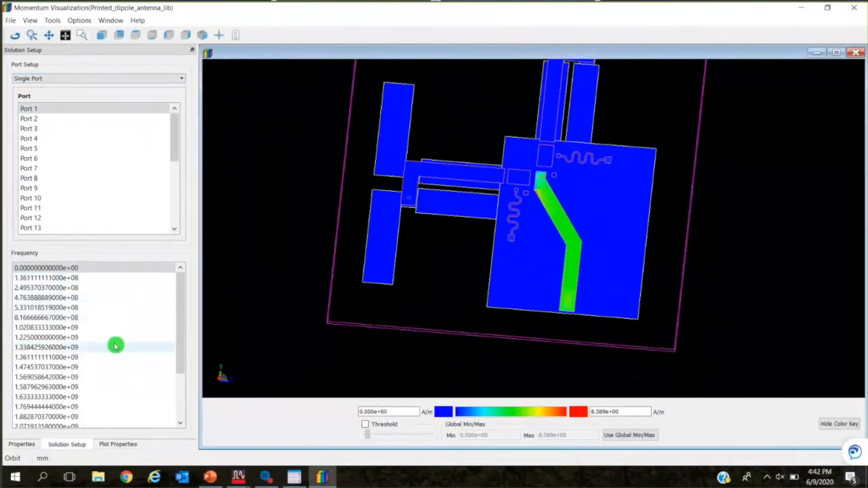
scroll(91, 401, down, 1)
scroll(93, 400, down, 1)
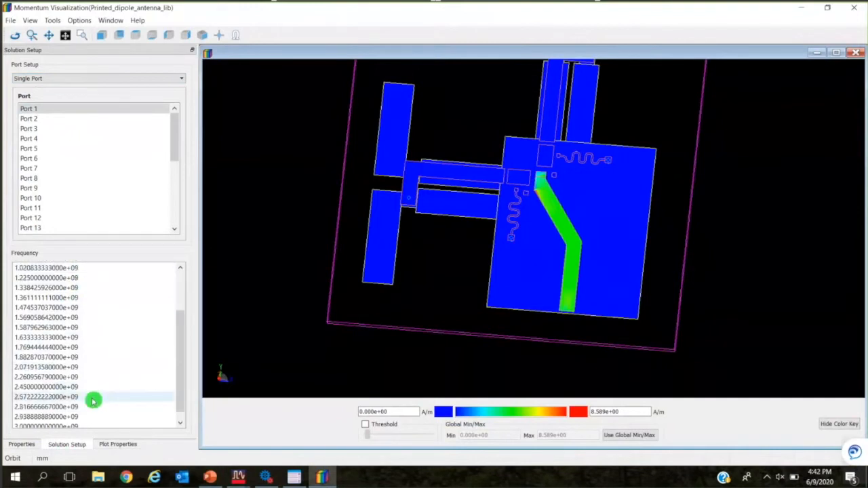
click(53, 388)
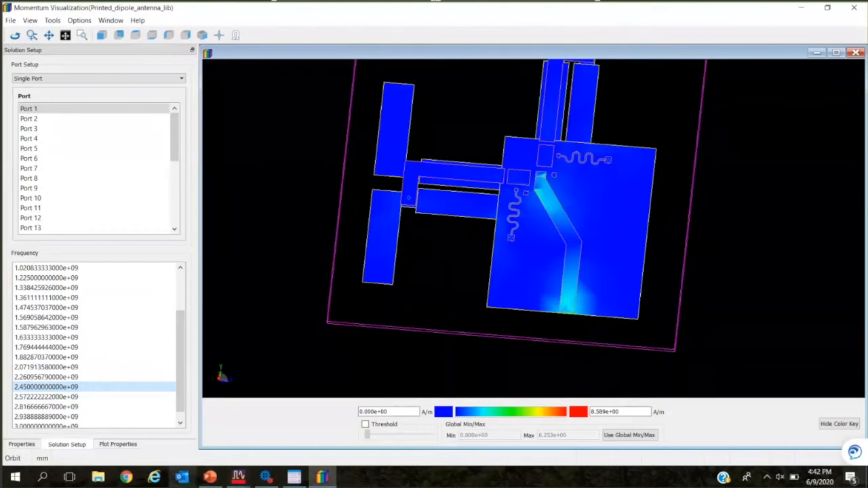
Animate the surface current plot over phase and view the feed line and nearby pads up close.
click(117, 444)
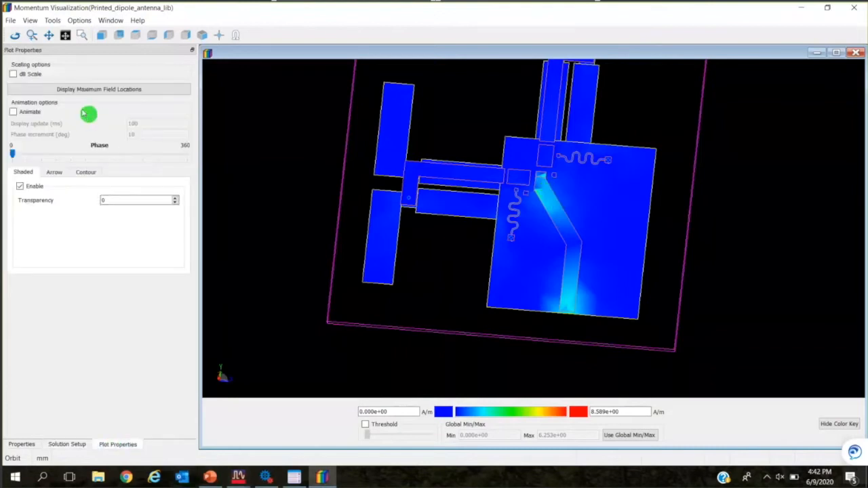
click(37, 112)
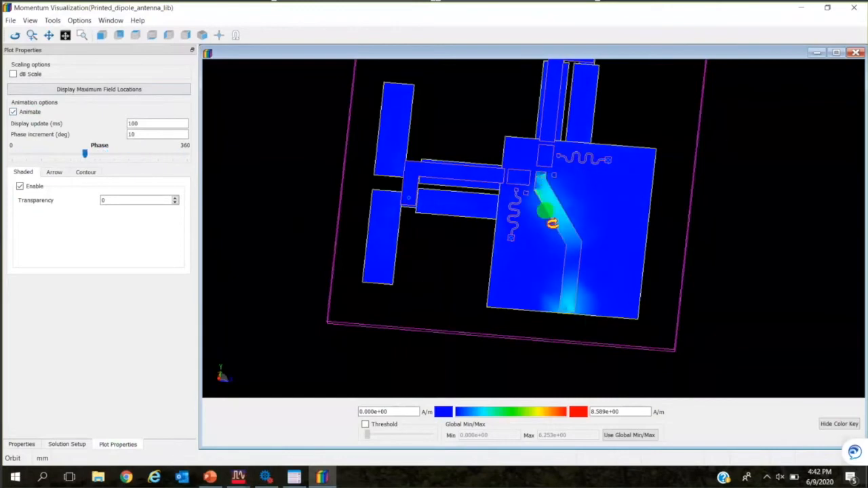
scroll(556, 184, up, 5)
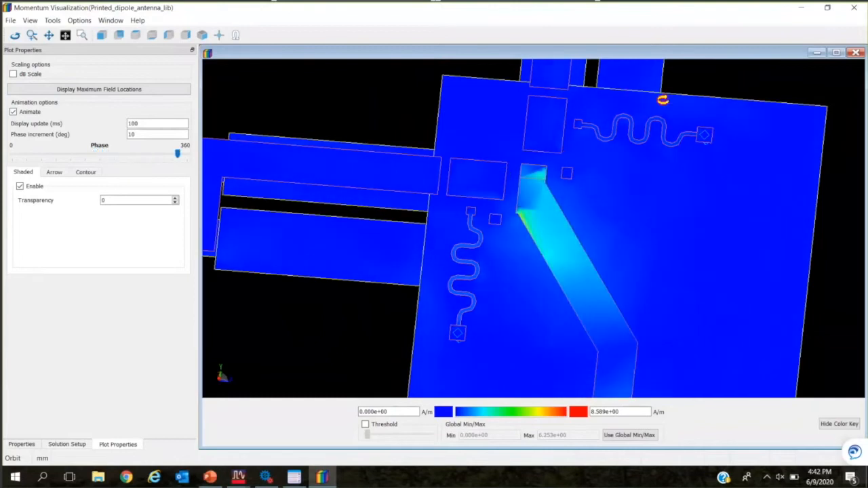
scroll(655, 139, down, 4)
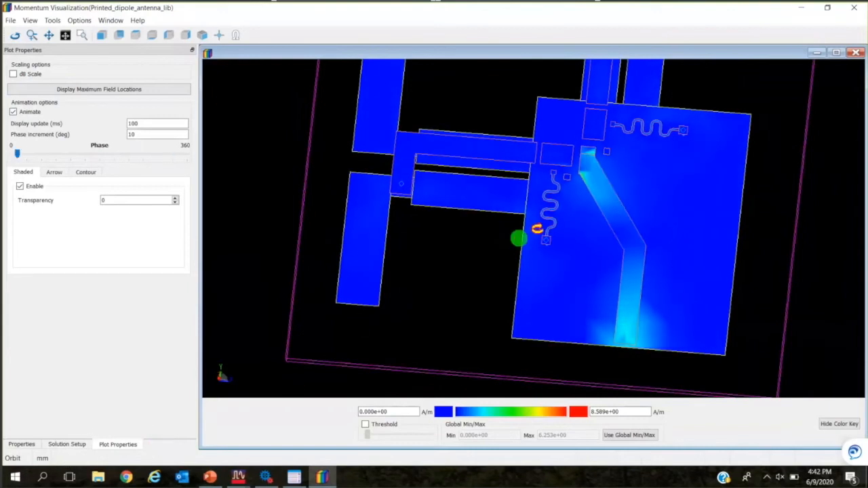
Switch the port setup to Extracted Excitation and view the currents on both dipoles for the Polarization_control=0 state.
click(68, 445)
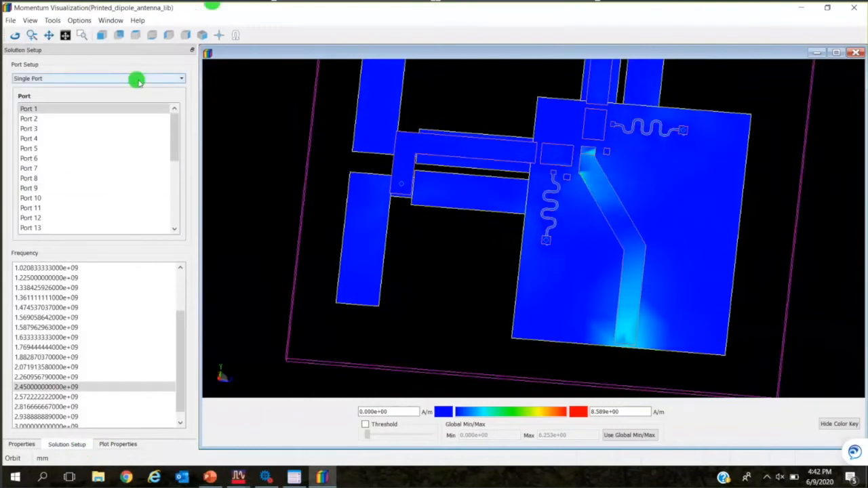
click(171, 80)
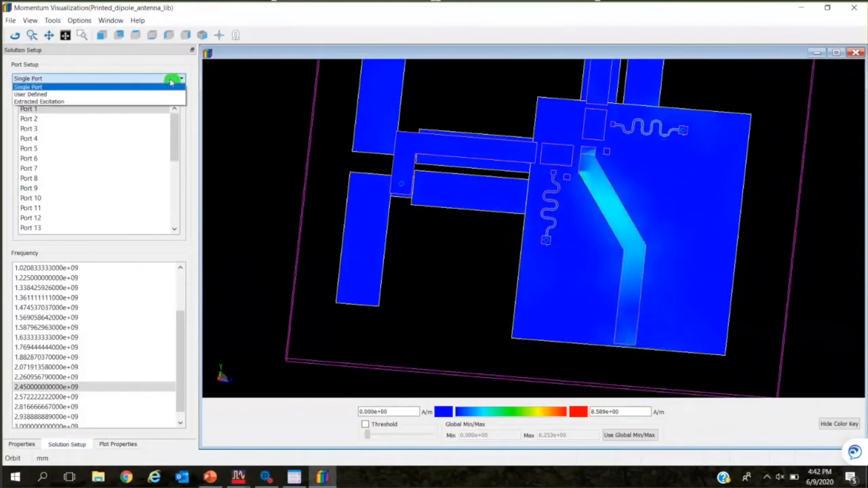
click(57, 101)
click(512, 269)
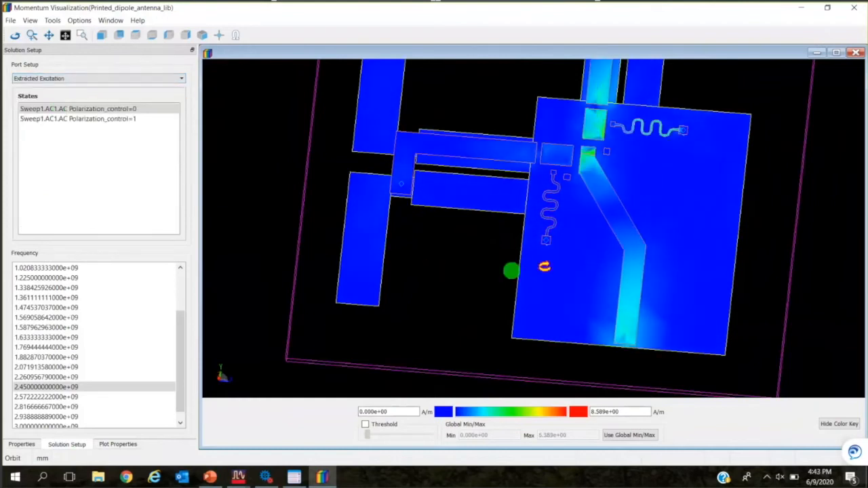
drag(573, 246, 643, 257)
drag(576, 360, 614, 308)
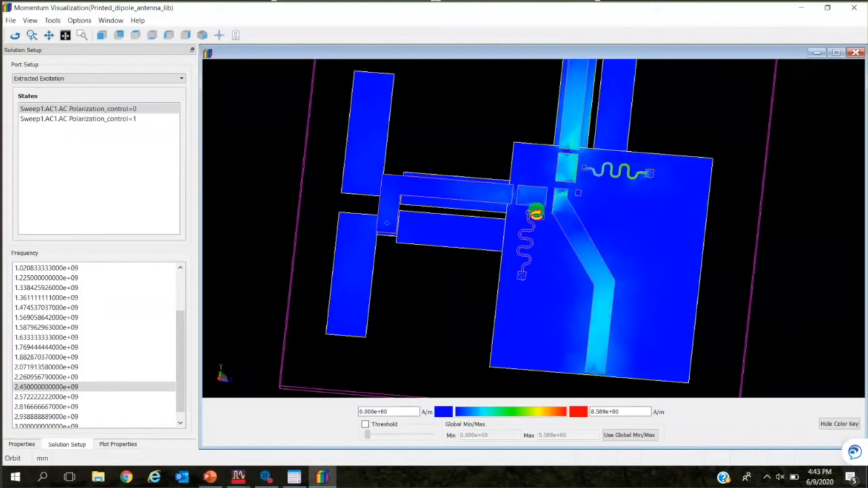
drag(565, 165, 553, 188)
drag(552, 257, 597, 174)
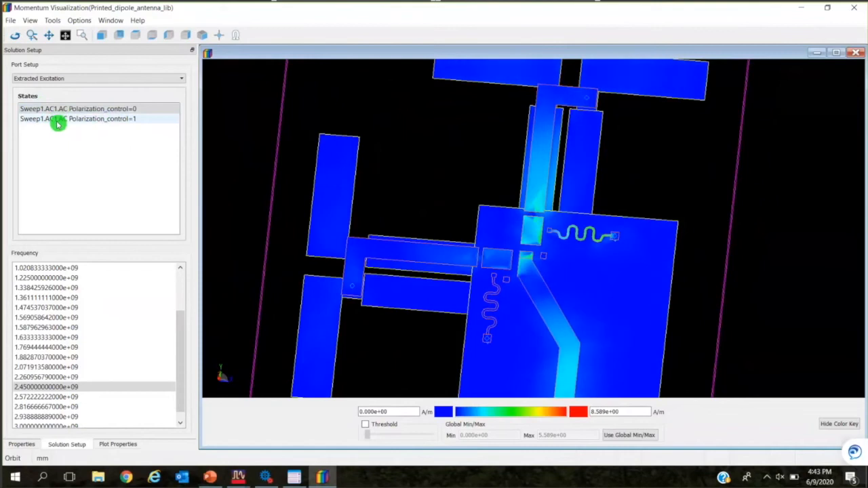
Set the maximum of the current color scale to 3.589 A/m.
scroll(312, 156, down, 2)
drag(631, 411, 597, 415)
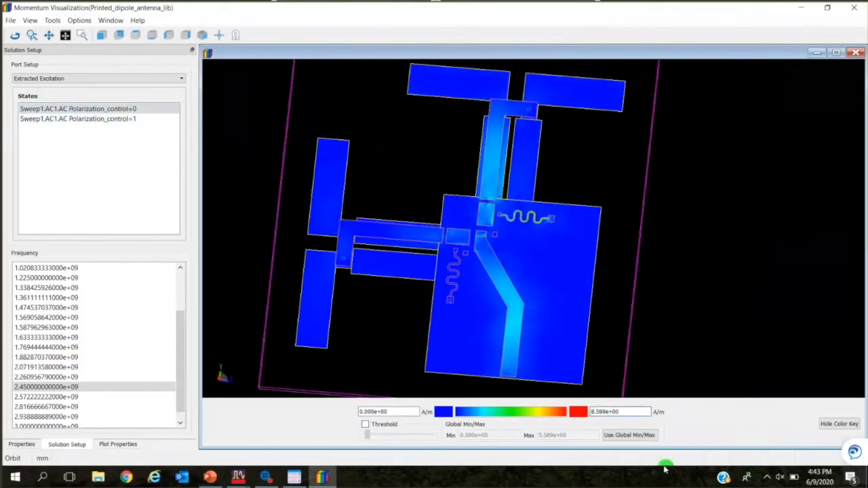
key(BackSpace)
text(3)
key(Return)
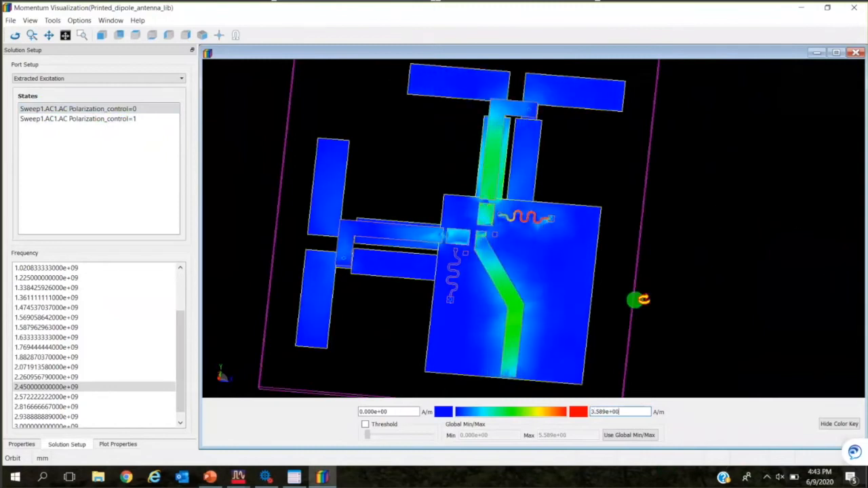
drag(672, 272, 678, 290)
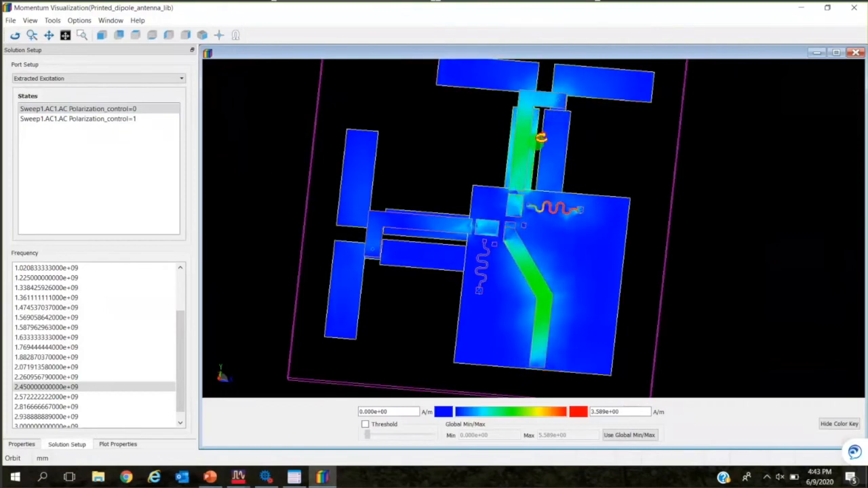
Compare the animated currents of the Polarization_control=1 and Polarization_control=0 states, ending on state 0.
click(91, 120)
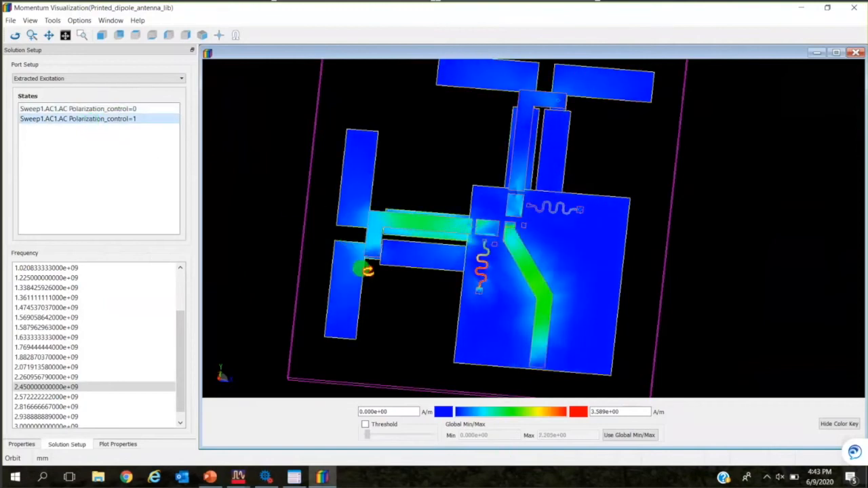
click(116, 108)
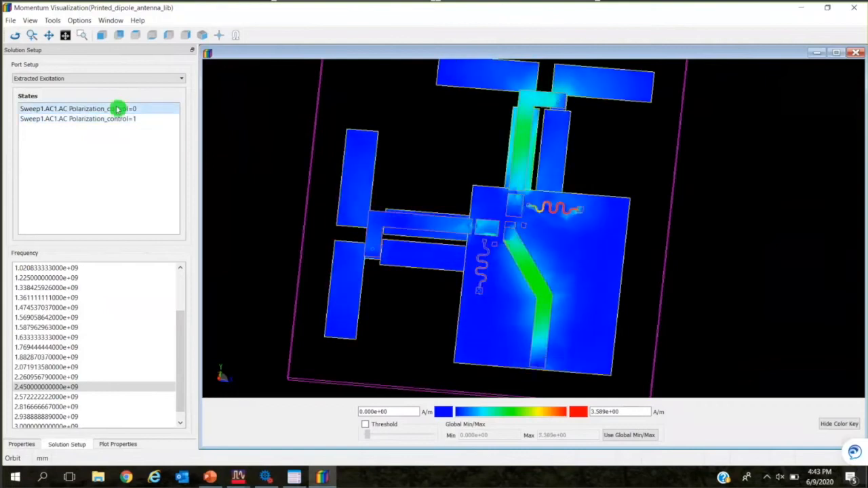
click(114, 119)
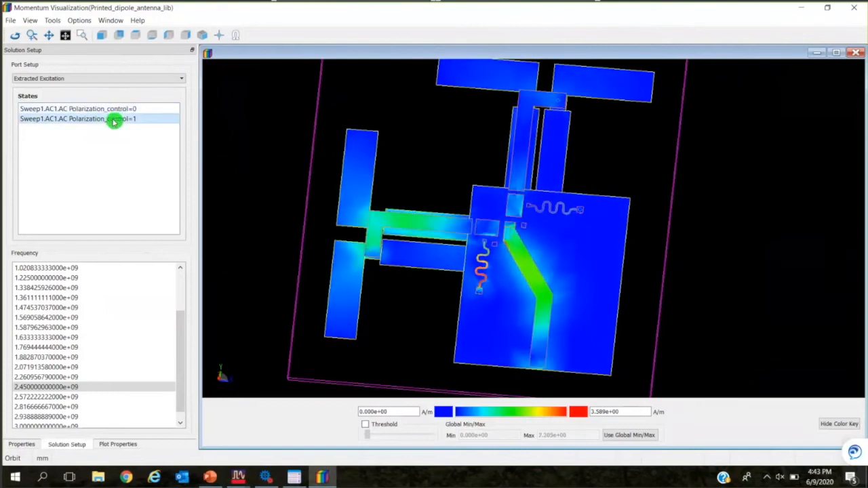
click(118, 110)
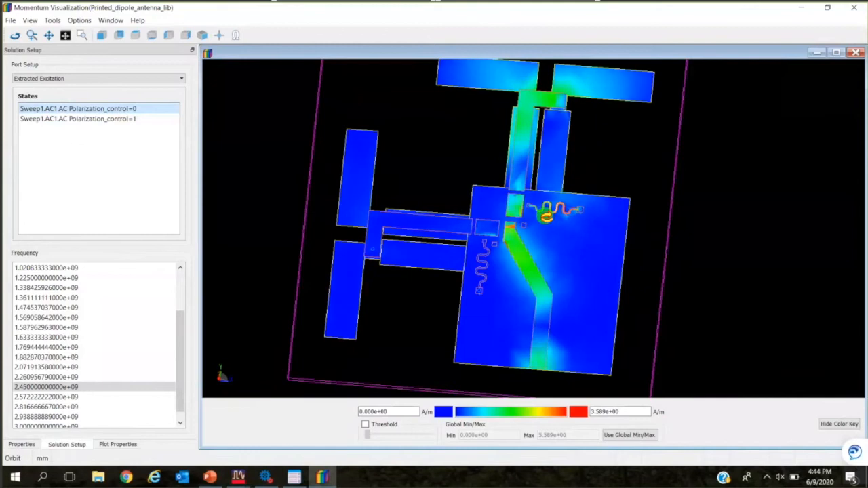
Display the maximum field locations, inspect their markers around the feed junction, and close the list.
click(129, 445)
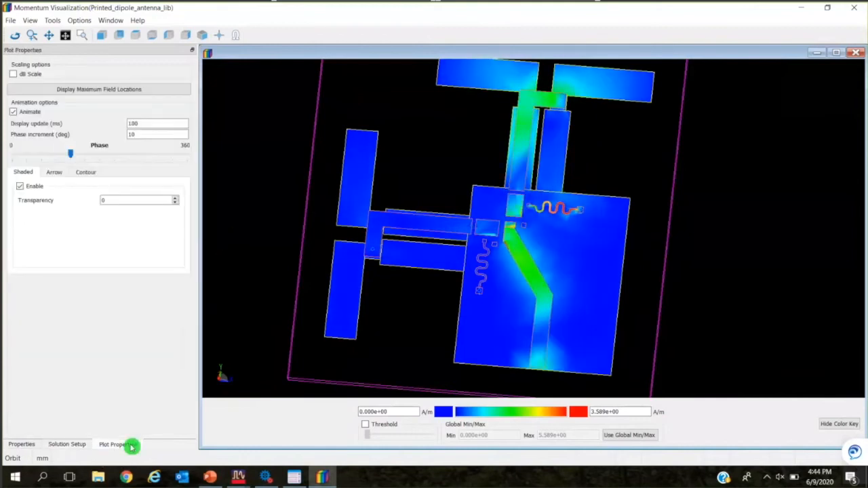
click(117, 91)
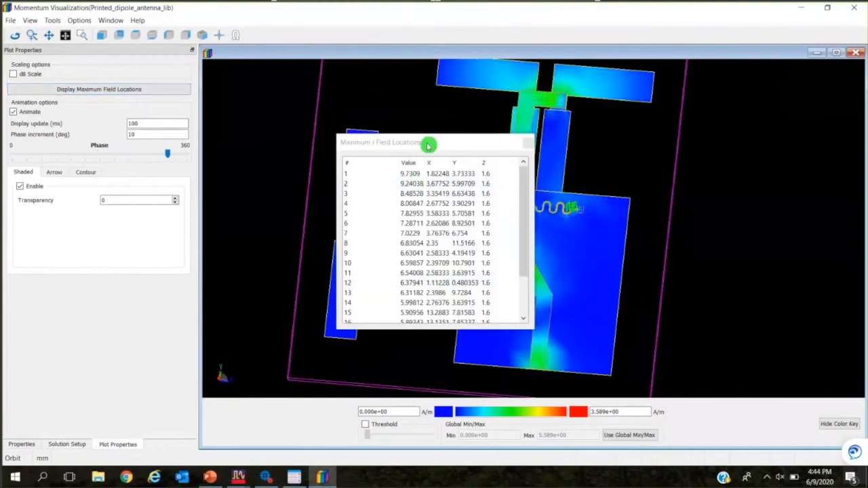
drag(429, 144, 196, 219)
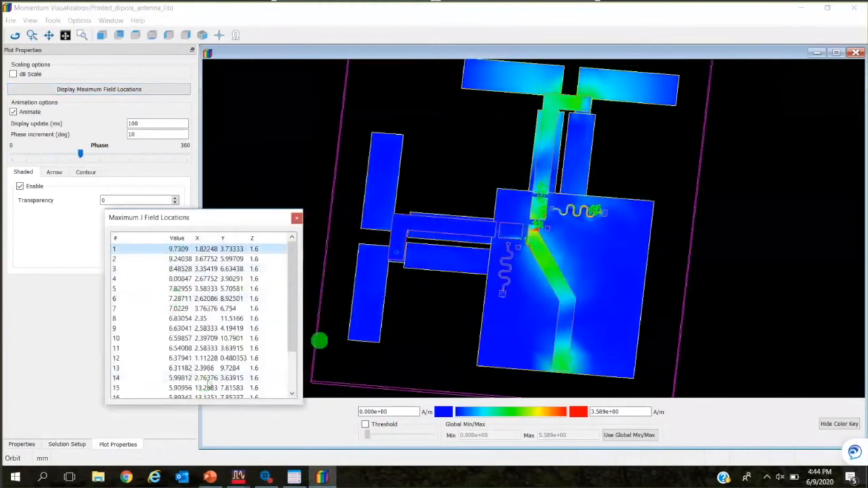
scroll(567, 231, up, 3)
scroll(567, 231, up, 3)
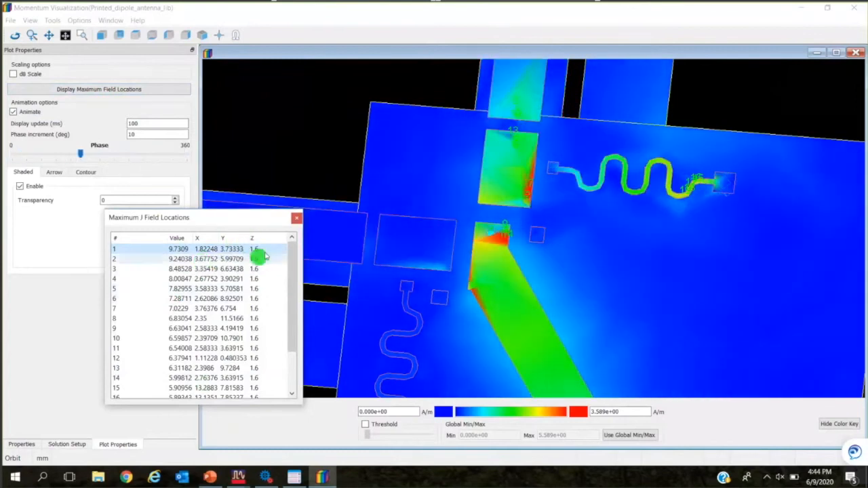
click(297, 221)
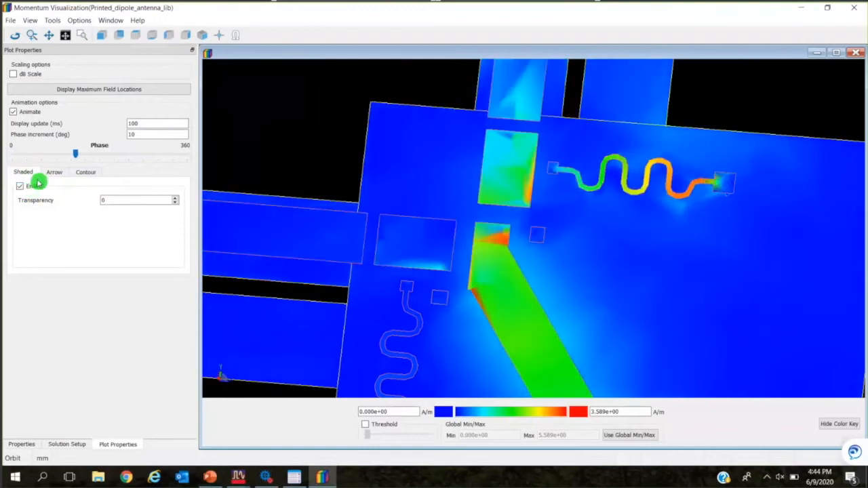
Enable the arrow plot of the currents and disable the shaded plot.
click(54, 173)
click(21, 186)
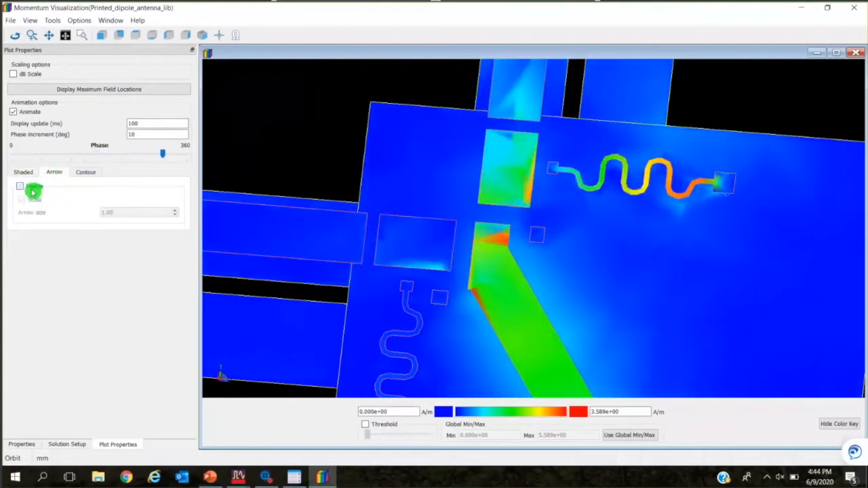
scroll(469, 277, down, 3)
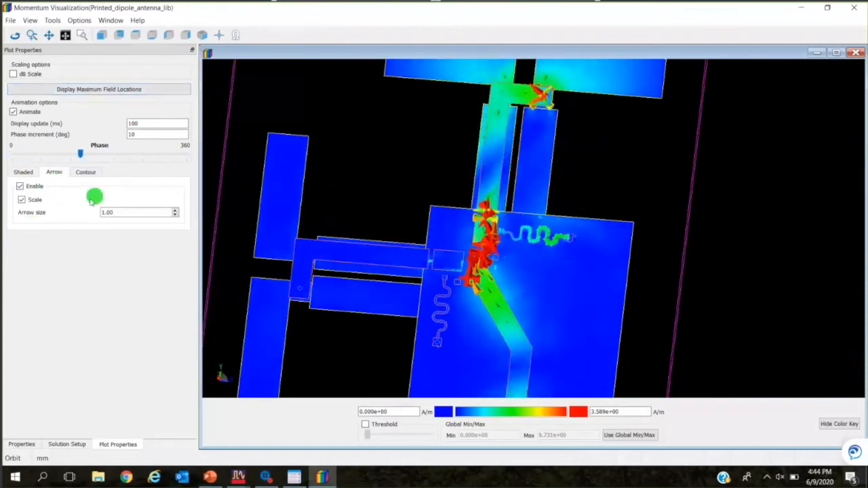
click(27, 173)
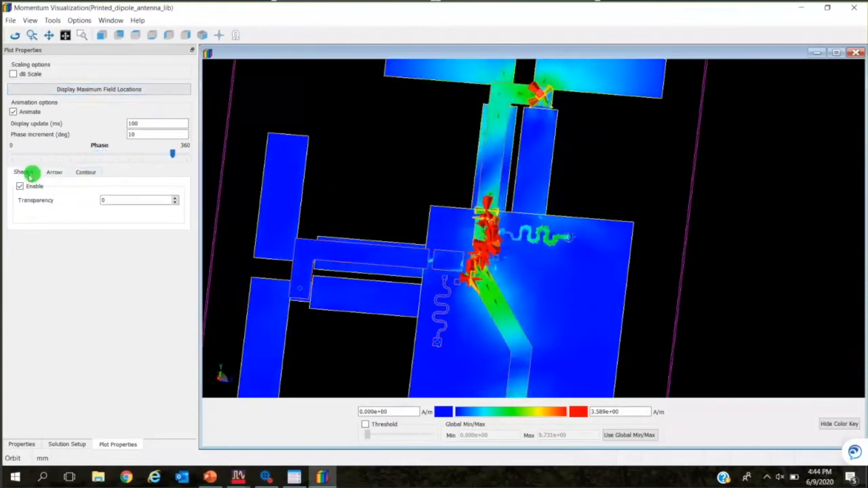
click(20, 186)
Enable the contour plot alongside the arrows and view the current contours across both dipoles.
click(63, 174)
click(95, 175)
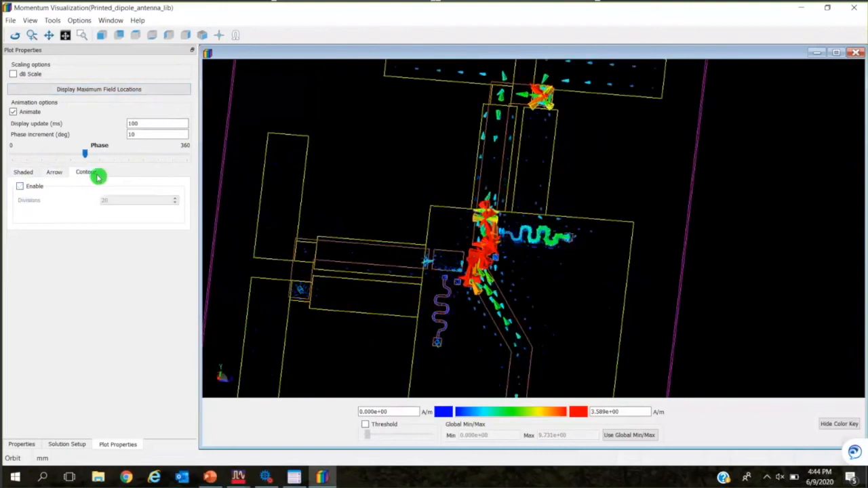
click(34, 187)
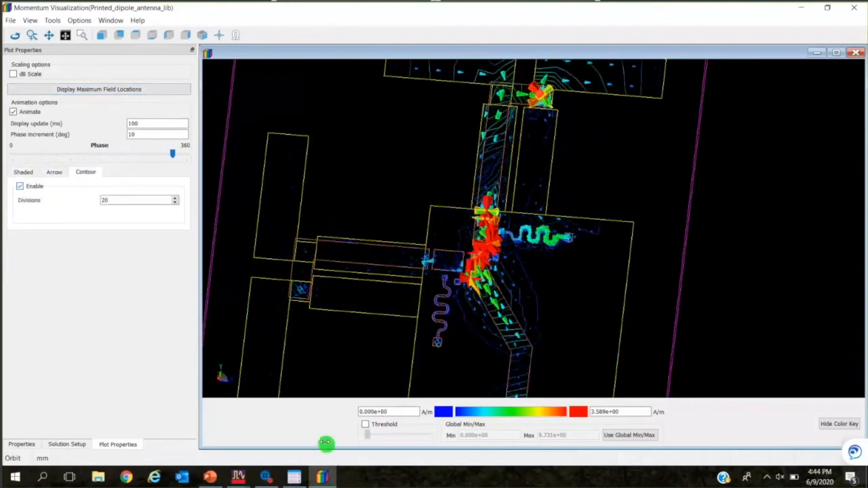
drag(479, 396, 496, 384)
drag(571, 329, 611, 260)
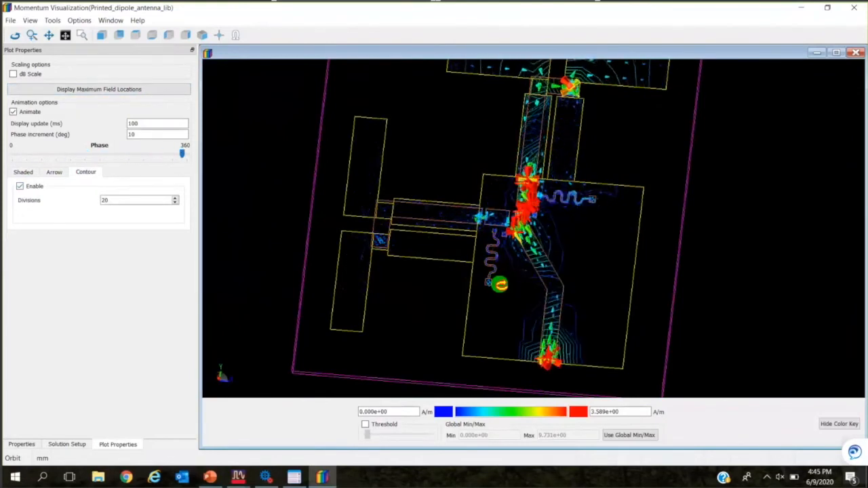
drag(398, 179, 360, 229)
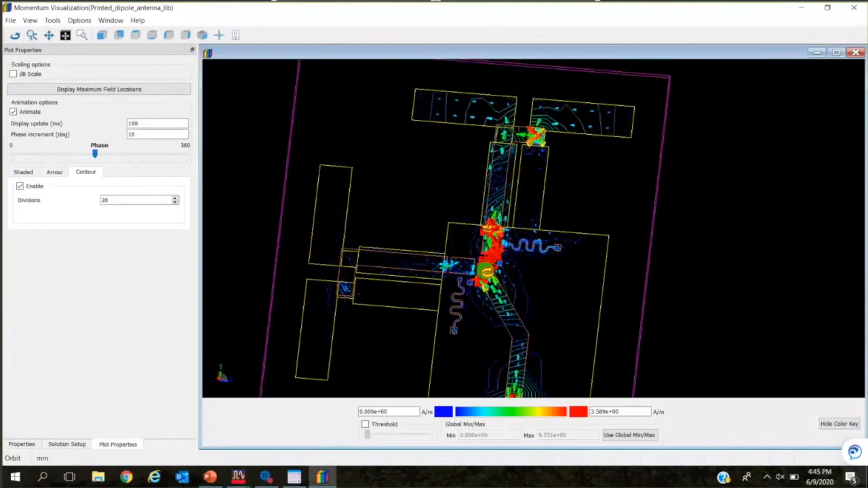
Close the current visualization and the circuit excitation setup, clearing its results, and close the testbench_AC schematic without saving.
click(858, 12)
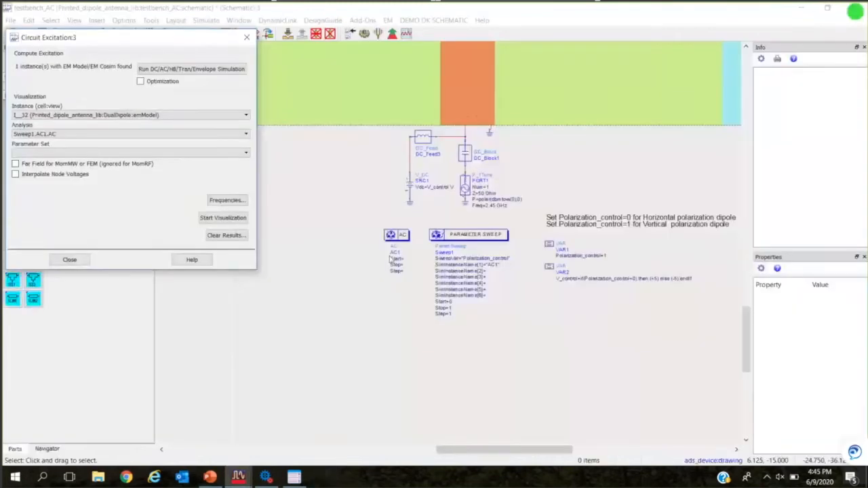
click(80, 261)
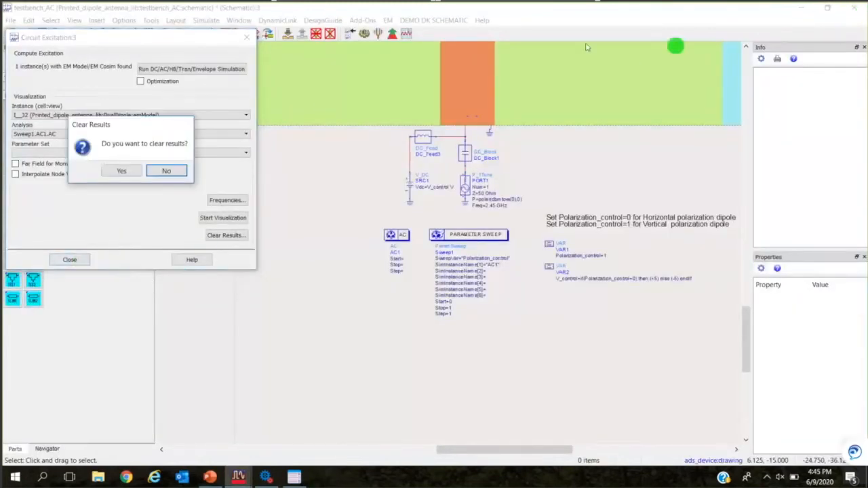
click(122, 170)
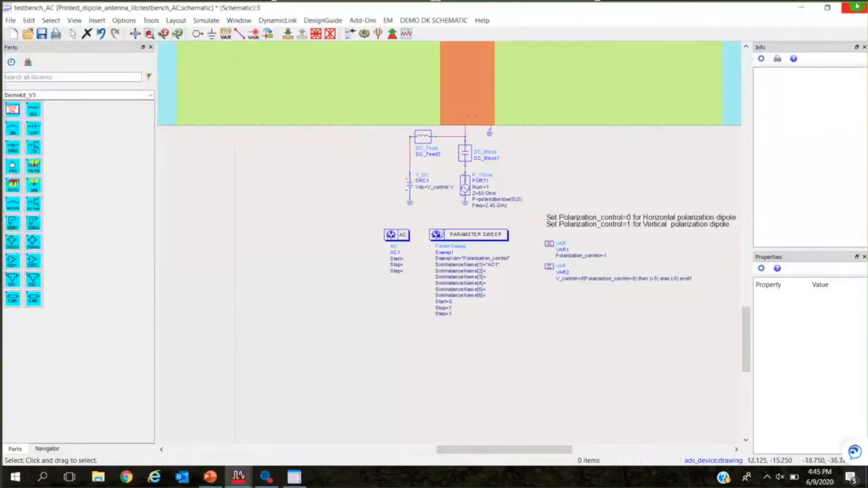
click(854, 7)
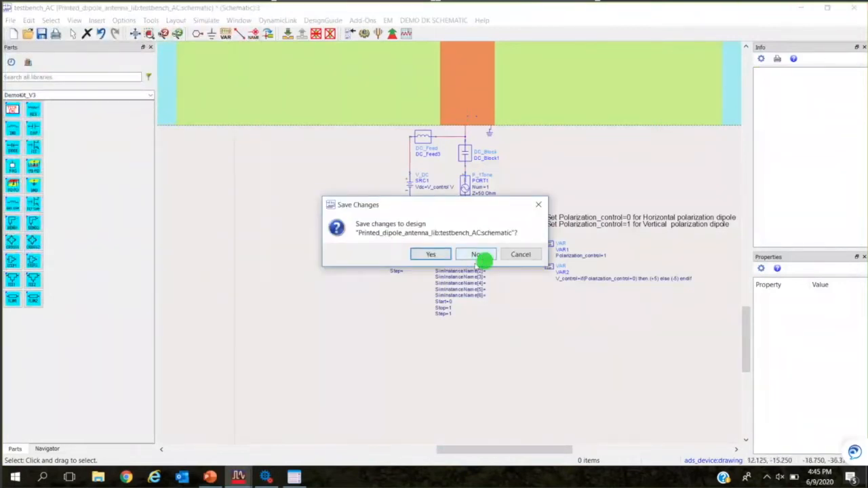
click(477, 254)
Open the schematic of the circuit_excitation cell in the FEM_Visualization folder.
click(388, 136)
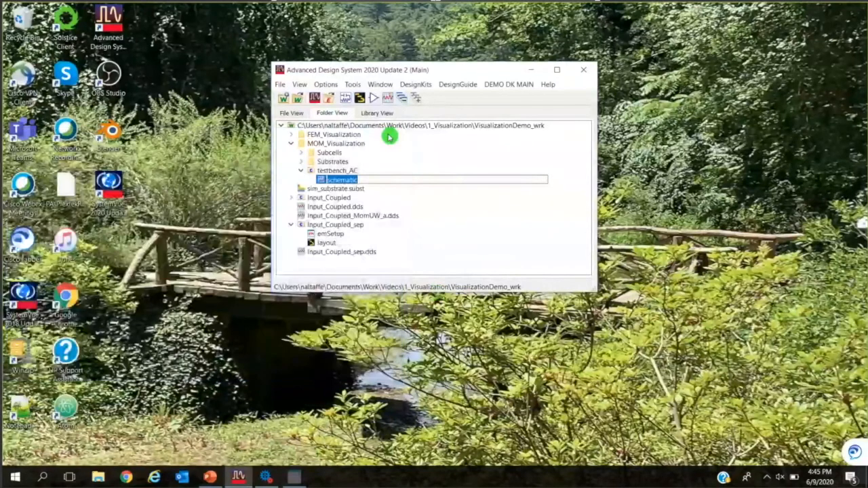
click(292, 136)
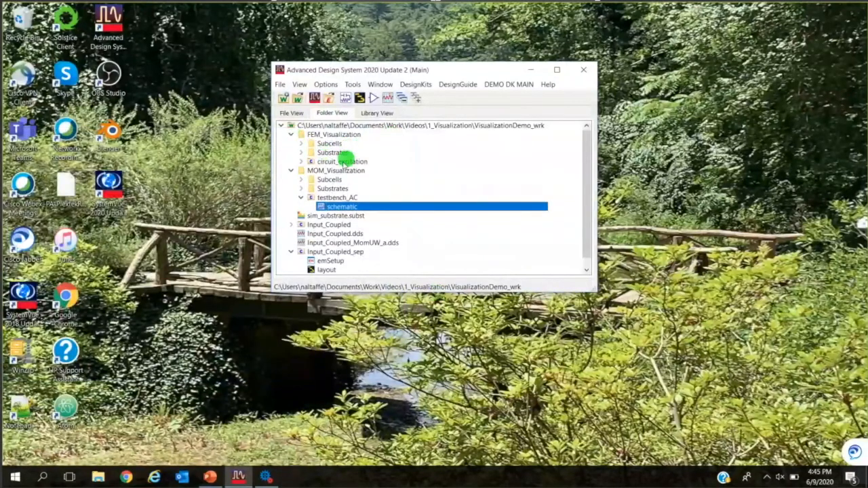
click(333, 162)
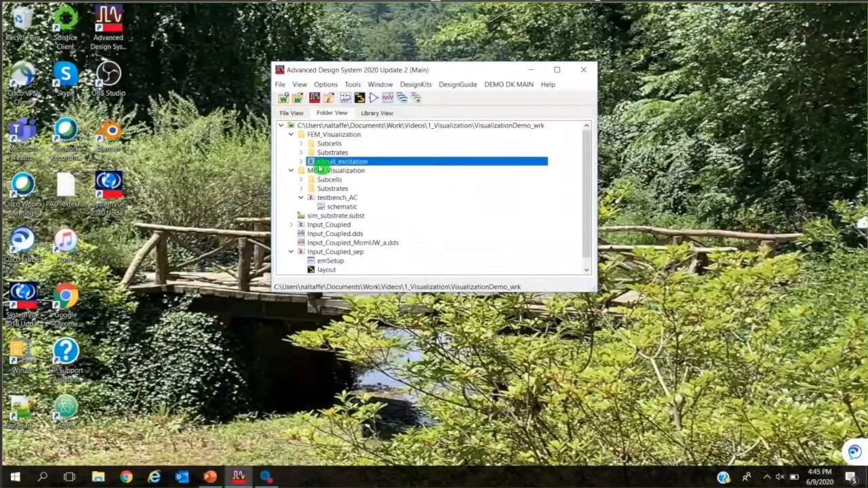
click(302, 162)
double_click(325, 171)
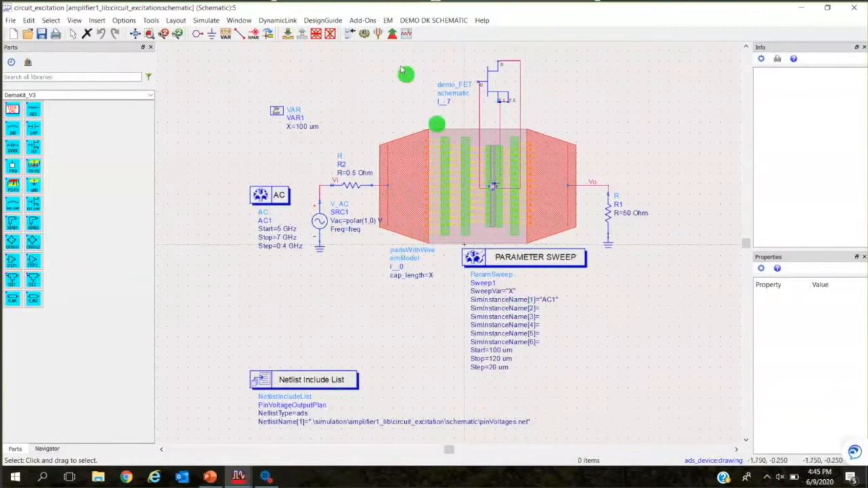
Compute the circuit excitation of the amplifier schematic by running its DC/AC/HB/Tran/Envelope simulation.
click(389, 20)
click(427, 32)
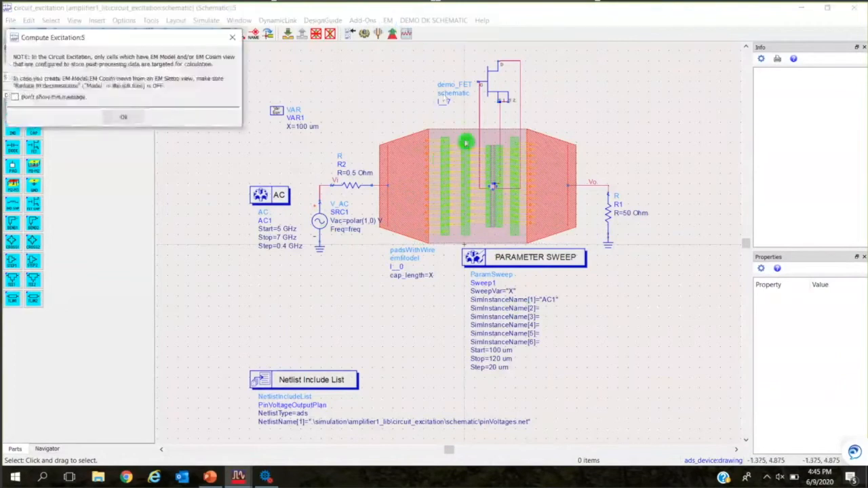
click(124, 118)
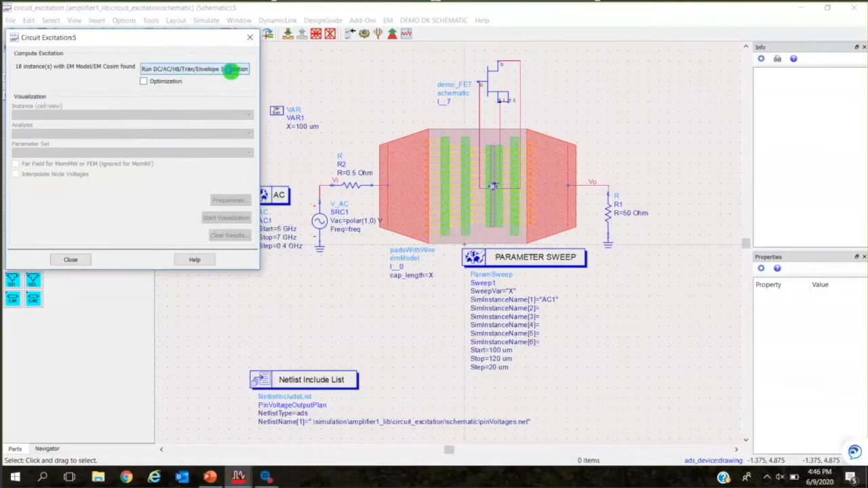
click(230, 69)
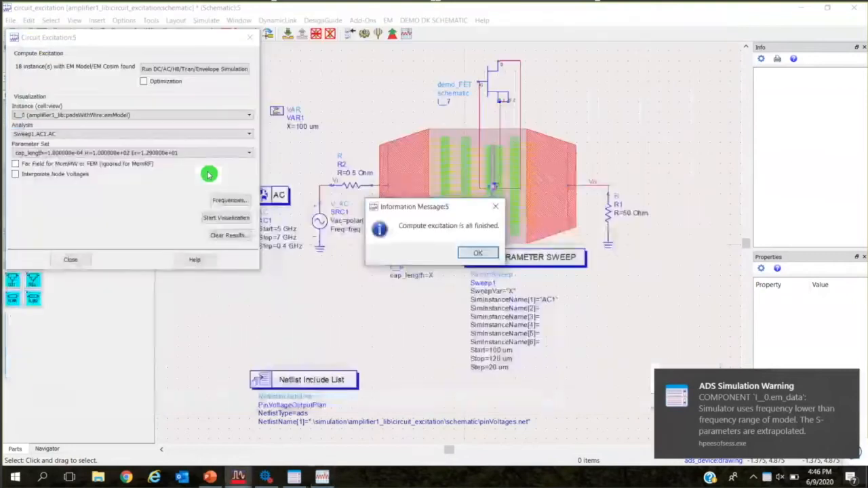
click(480, 253)
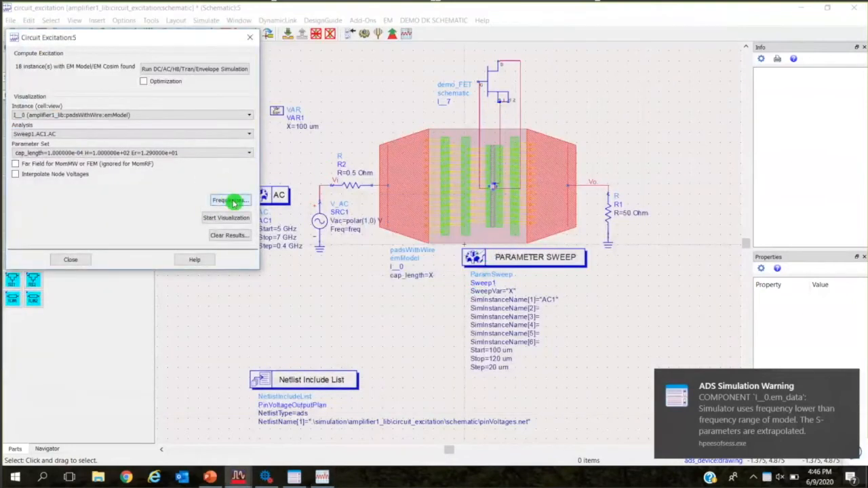
Review the list comparing circuit simulation and EM model frequencies, moving it clear of the excitation dialog, and close it.
click(231, 201)
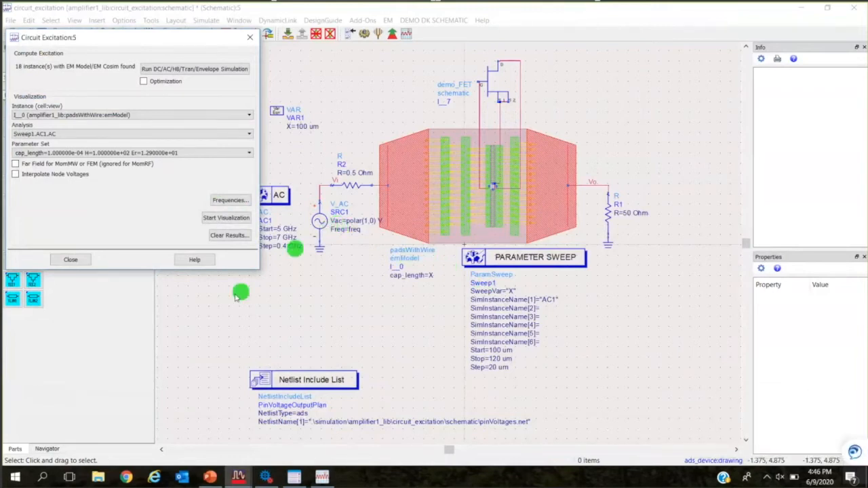
click(230, 201)
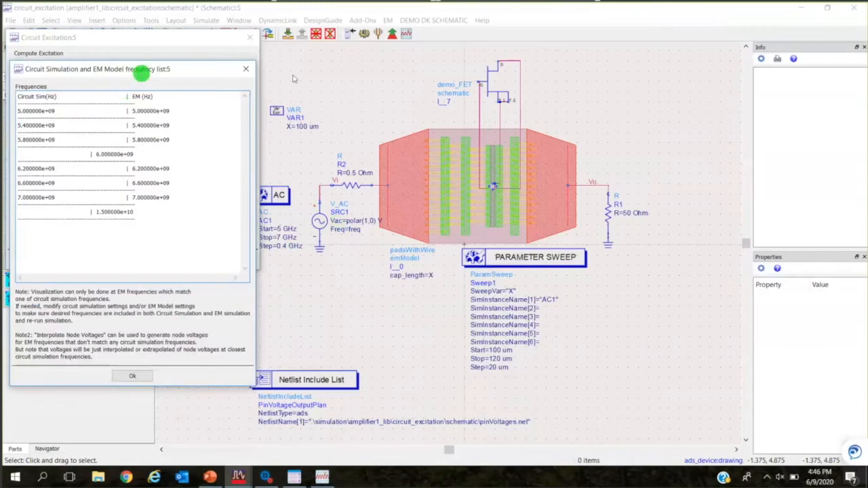
drag(141, 74, 500, 76)
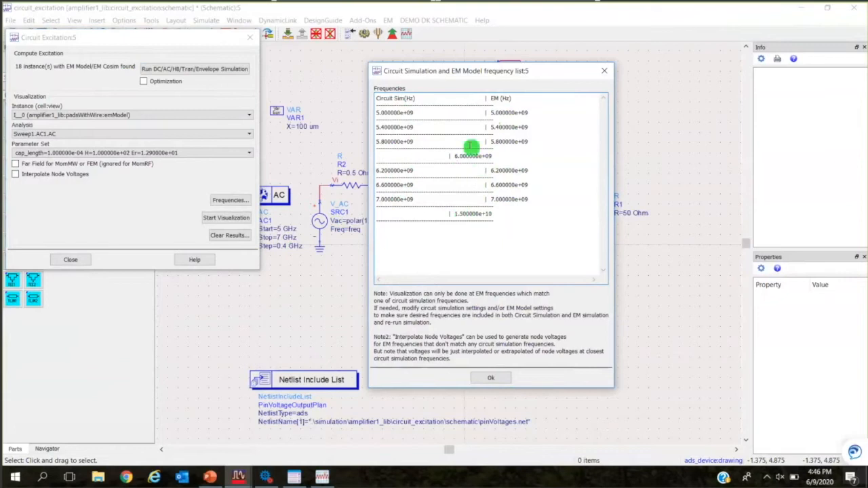
click(495, 382)
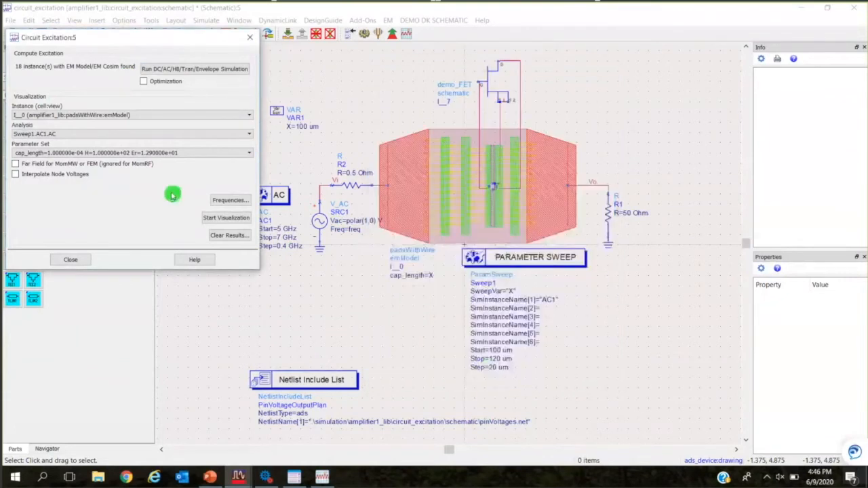
Start the FEM visualization of the padsWithWire instance for Sweep1.AC1.AC, accept the unmatched frequencies, and maximize the visualization window.
click(227, 219)
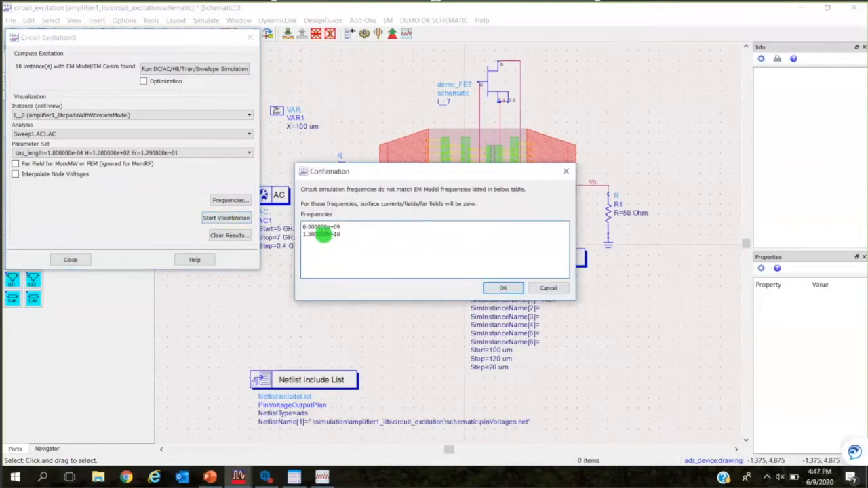
click(508, 287)
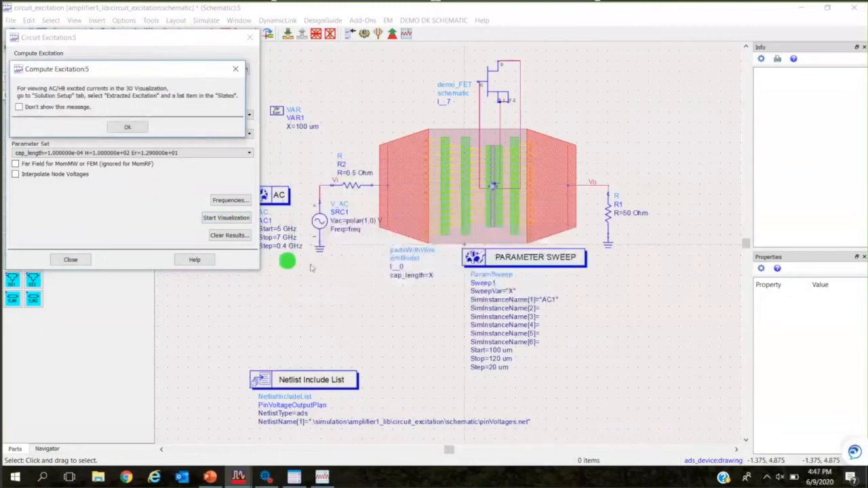
click(127, 127)
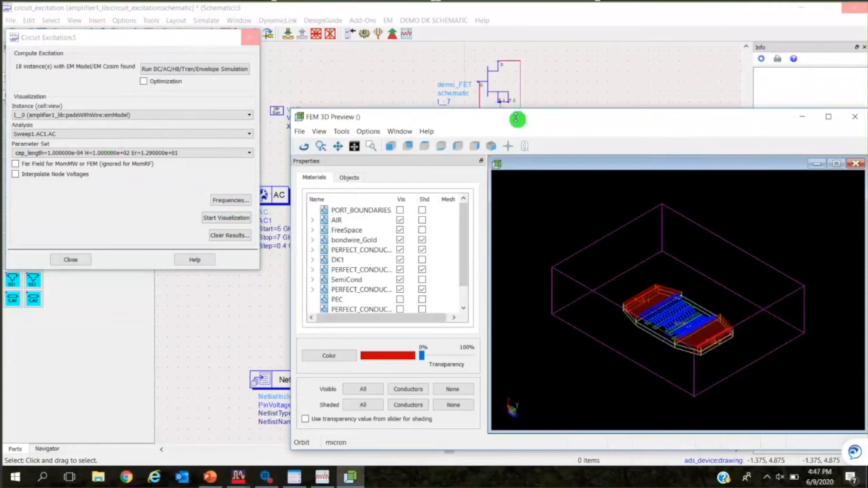
drag(621, 125, 624, 120)
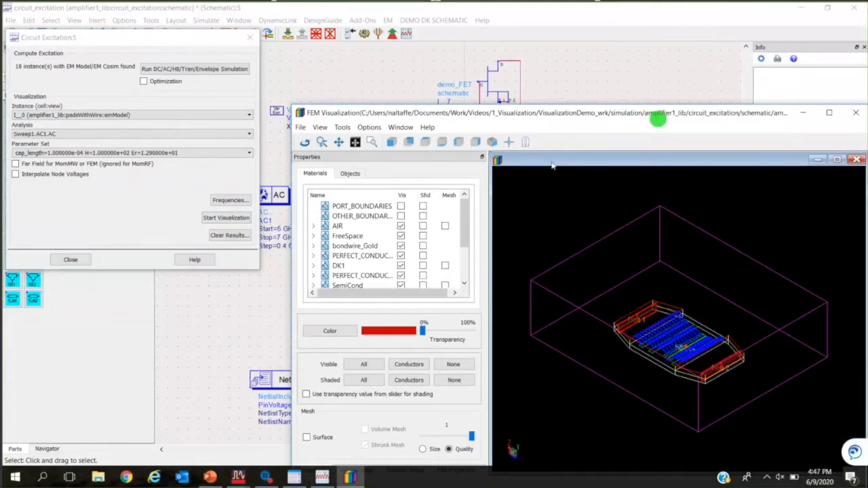
double_click(658, 118)
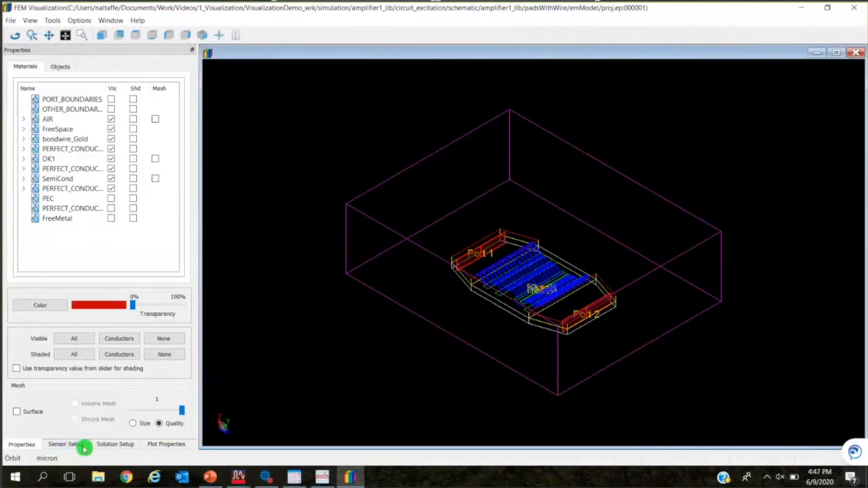
Enable the Z : 100 field sensor, inspect its field plot around the pads from several angles, and disable it.
click(74, 448)
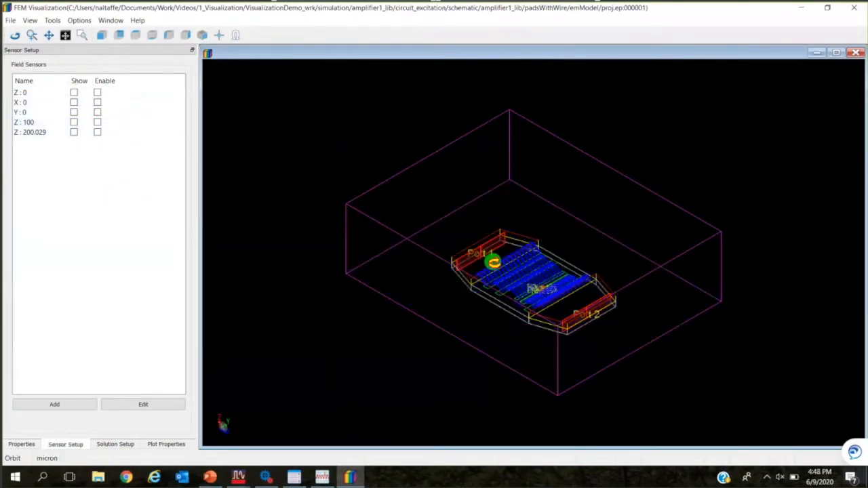
click(97, 122)
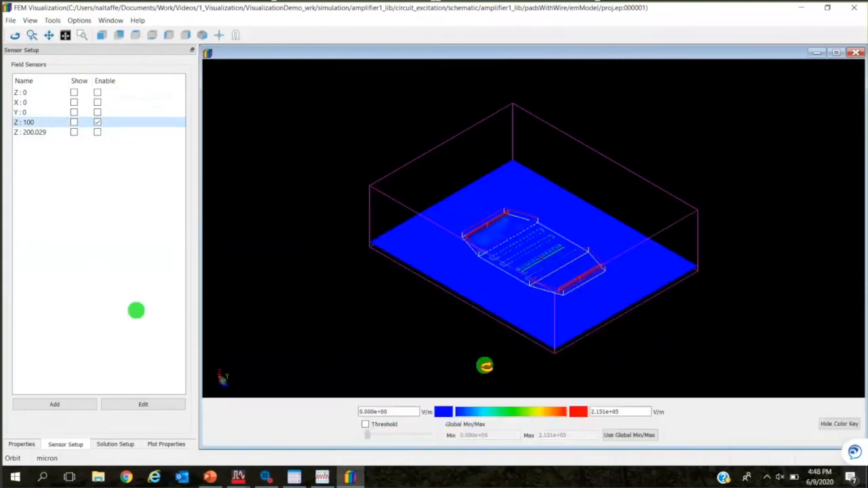
drag(503, 312, 602, 238)
scroll(526, 282, up, 6)
scroll(479, 249, down, 3)
drag(495, 252, 488, 270)
scroll(470, 282, up, 3)
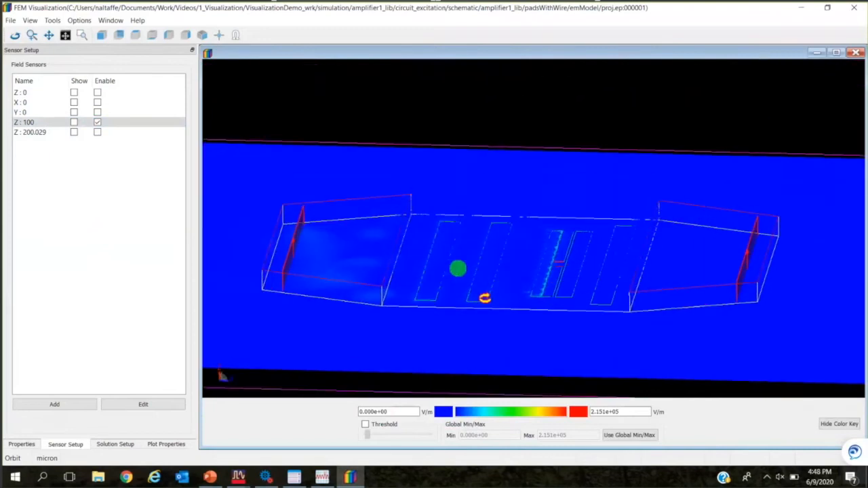
click(99, 123)
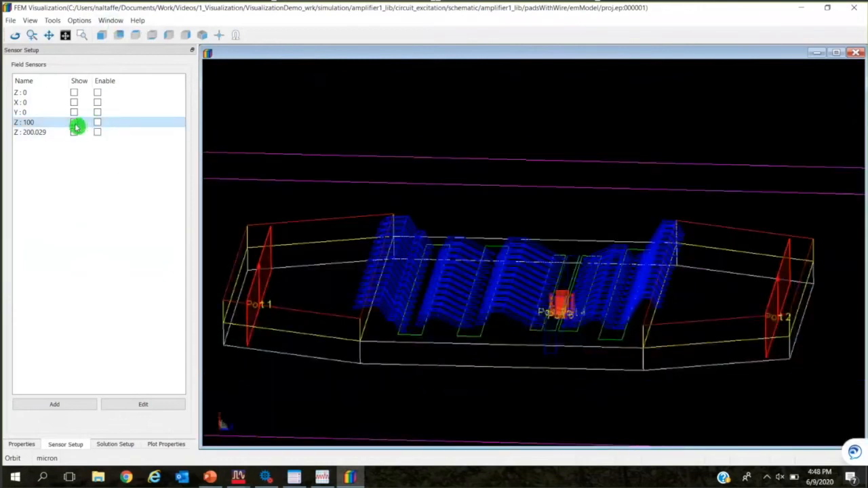
Show the mesh plane of the Z : 100 field sensor, view it at an angle, and hide it.
click(74, 123)
drag(529, 343, 436, 329)
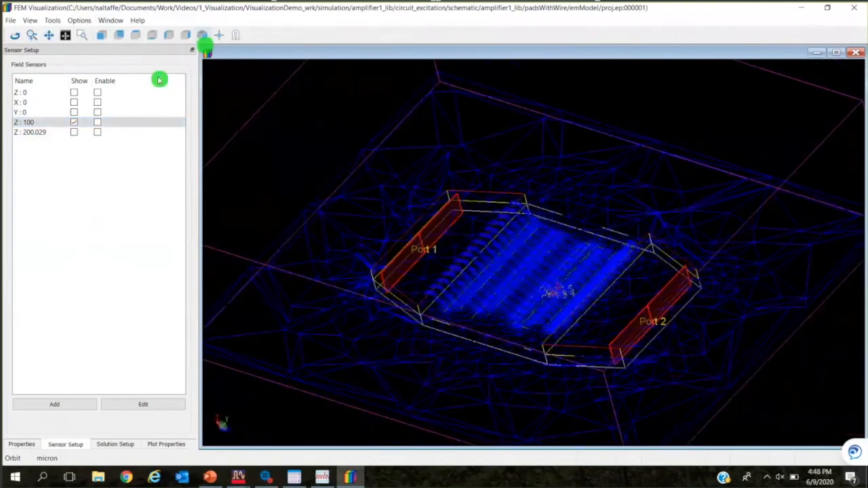
click(75, 122)
Show and enable the Y : 0 field sensor, inspect its vertical field plane from several angles, and turn both off.
click(74, 112)
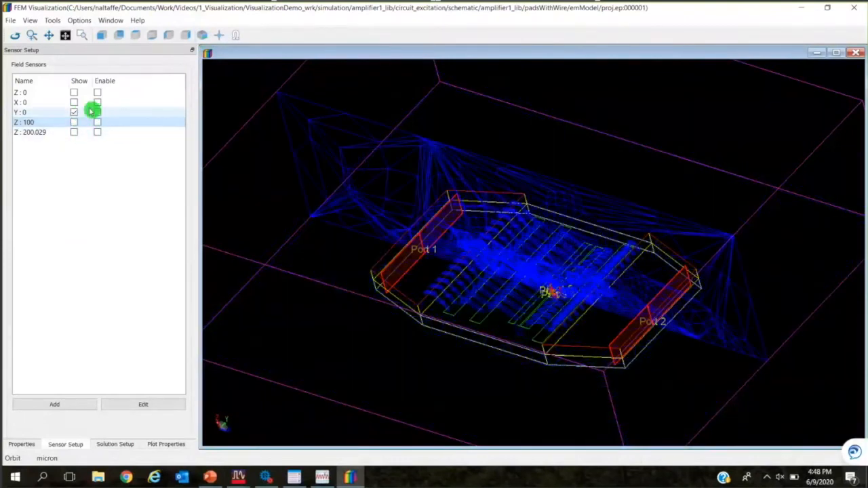
click(97, 112)
drag(513, 223, 457, 223)
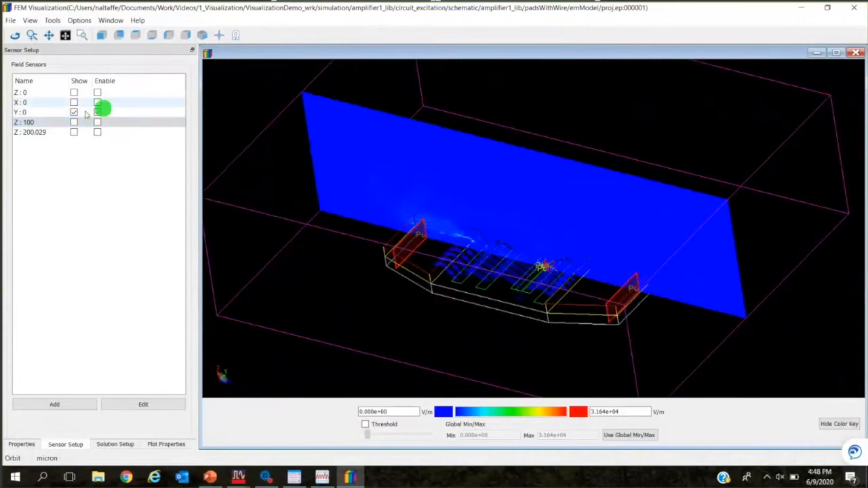
drag(587, 326, 647, 310)
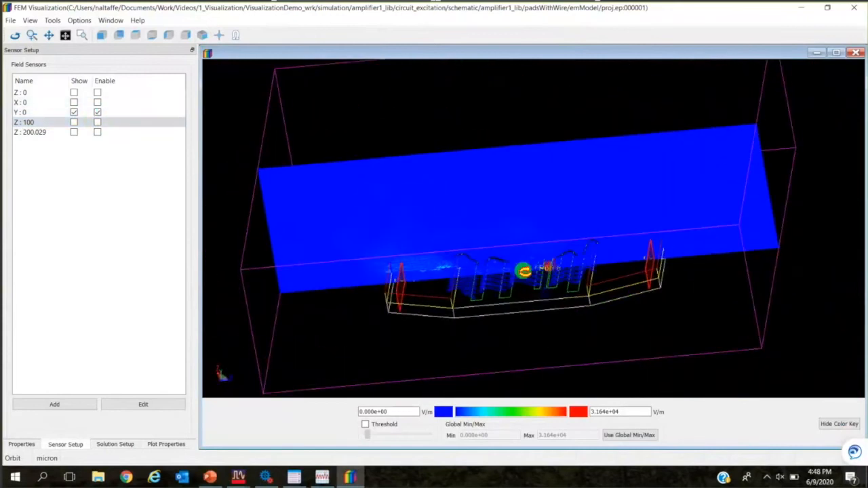
drag(496, 267, 486, 289)
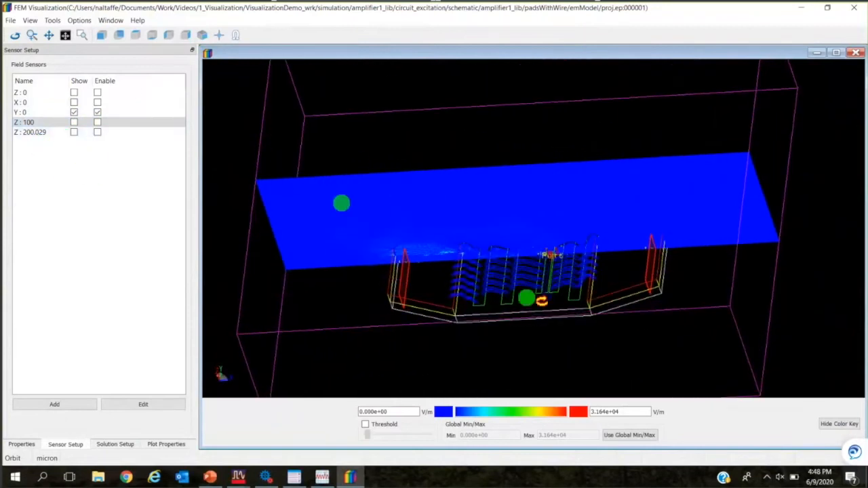
click(102, 124)
click(96, 112)
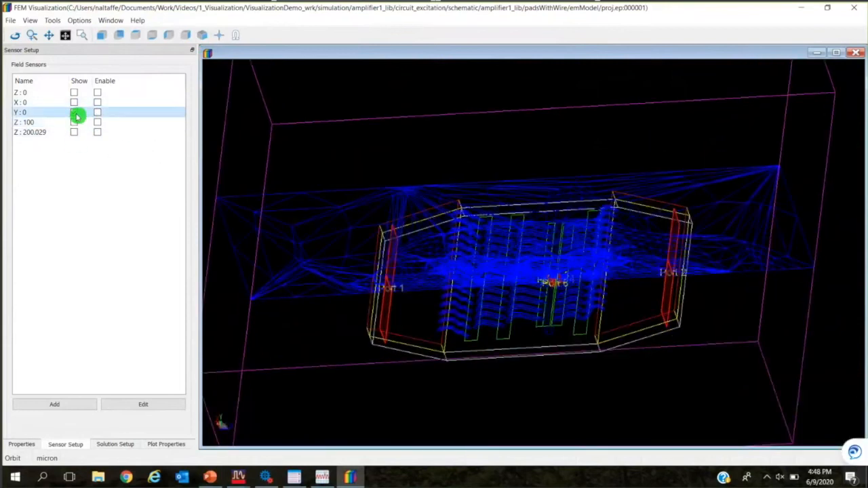
click(74, 112)
Limit the visible materials to the conductors only.
click(372, 265)
drag(498, 323, 513, 300)
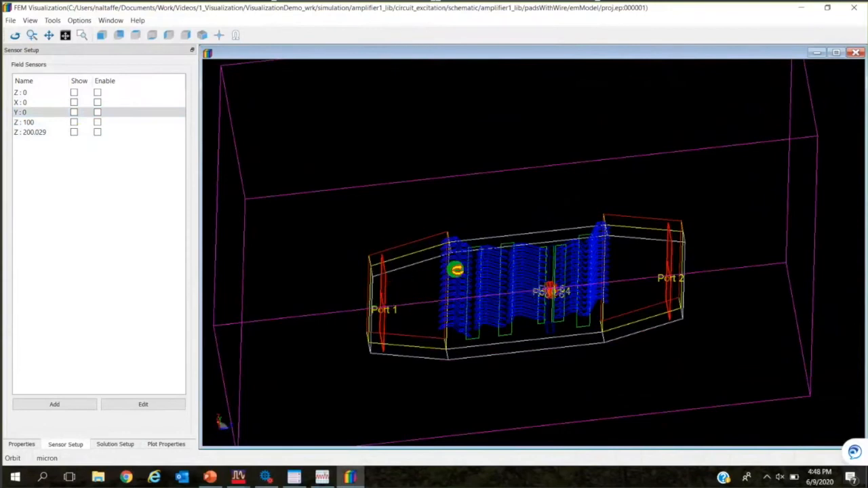
scroll(499, 297, down, 3)
drag(480, 293, 452, 265)
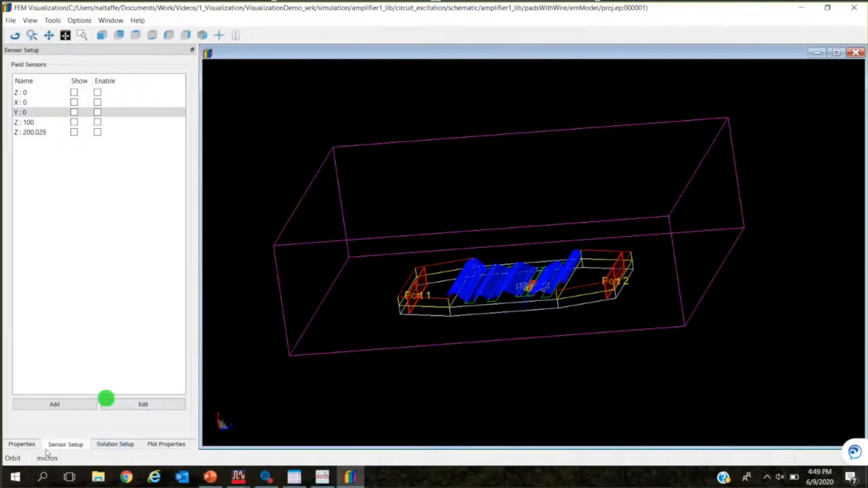
click(21, 445)
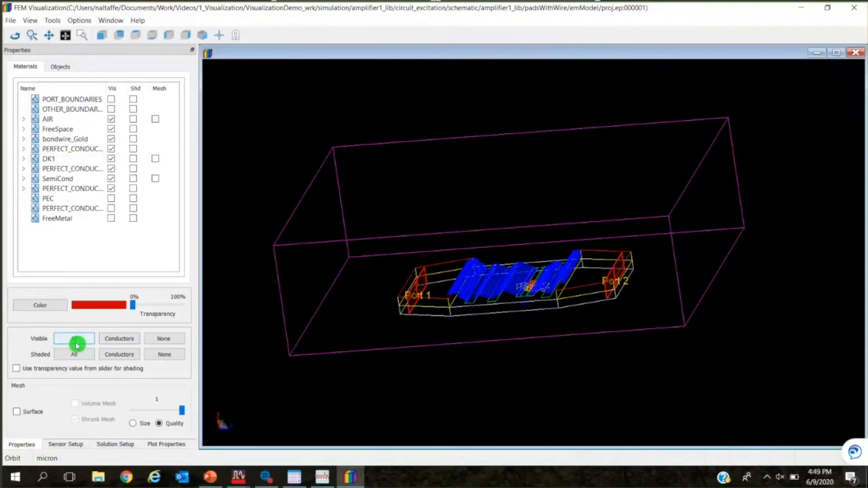
click(129, 342)
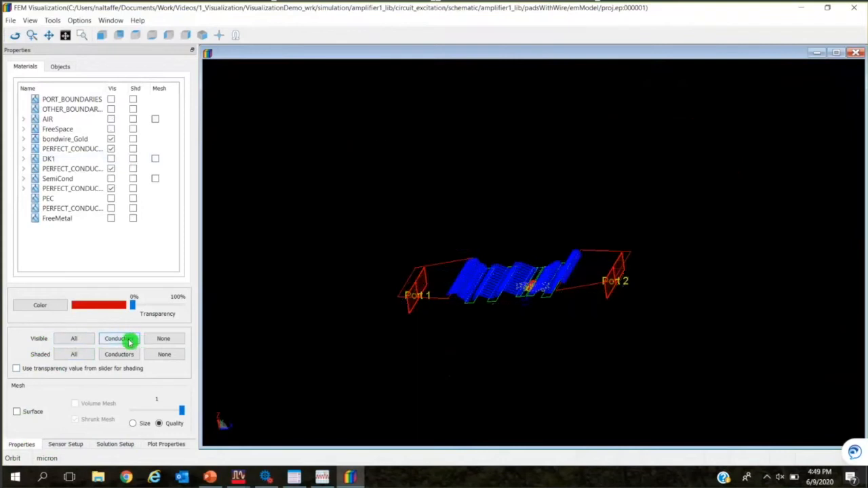
Start adding a new field sensor and choose to define it by object selection, keeping the structure in view.
click(74, 447)
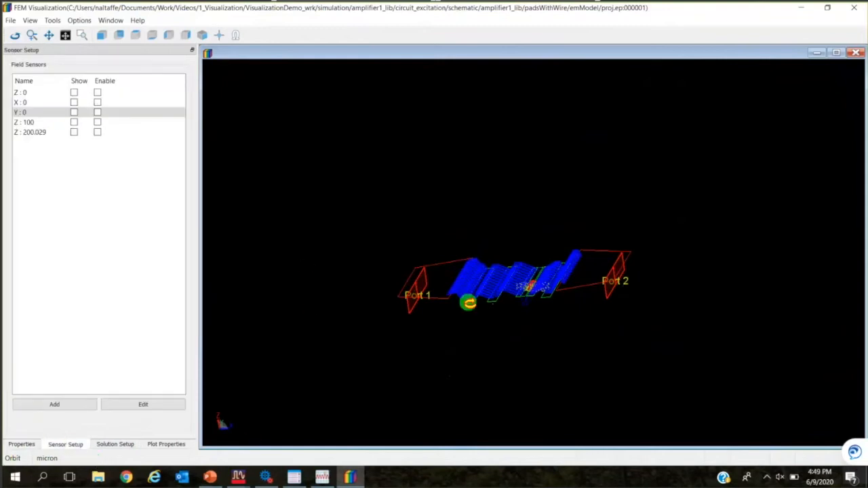
drag(468, 305, 489, 331)
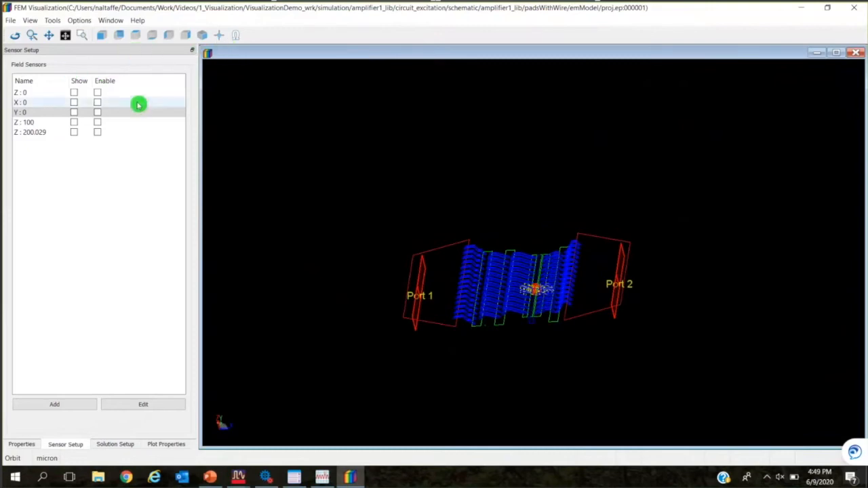
click(57, 409)
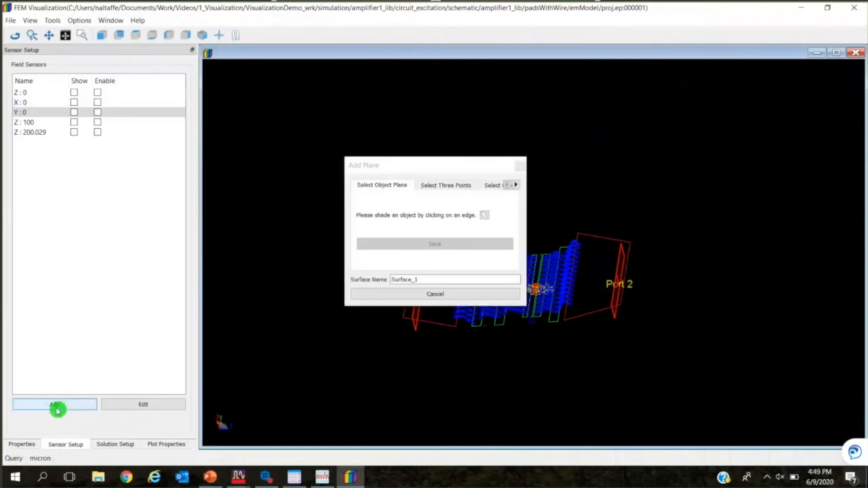
click(452, 167)
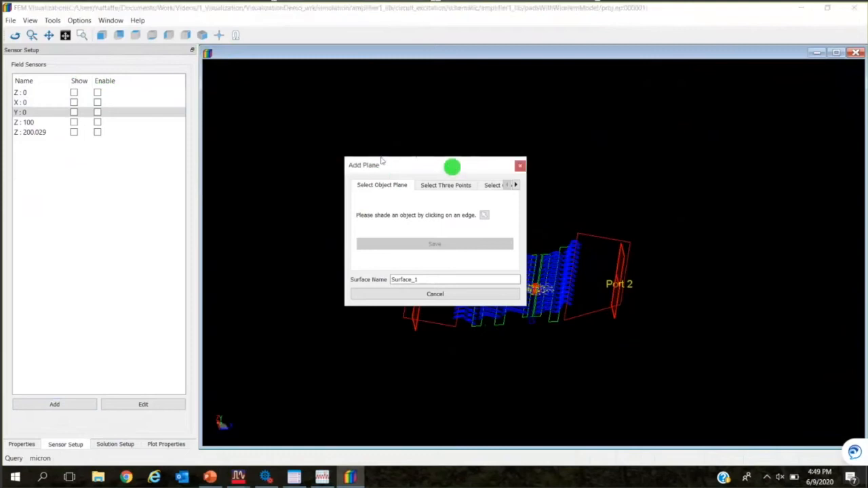
drag(331, 150, 295, 168)
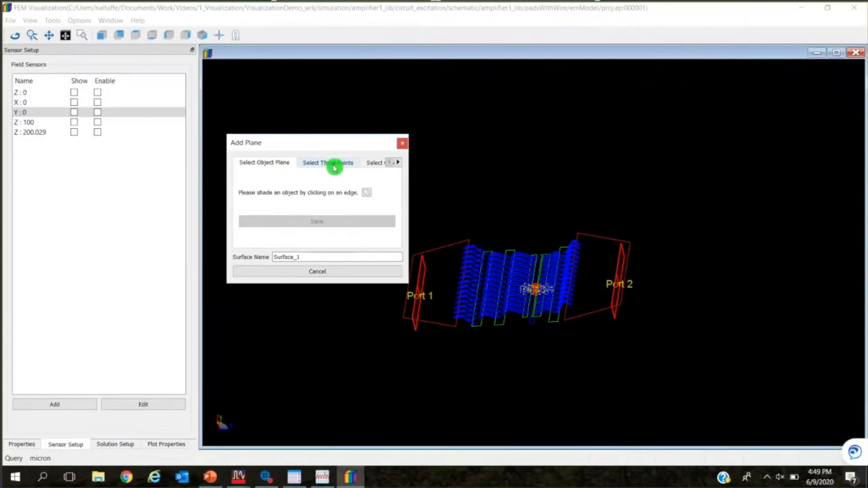
click(399, 164)
click(370, 165)
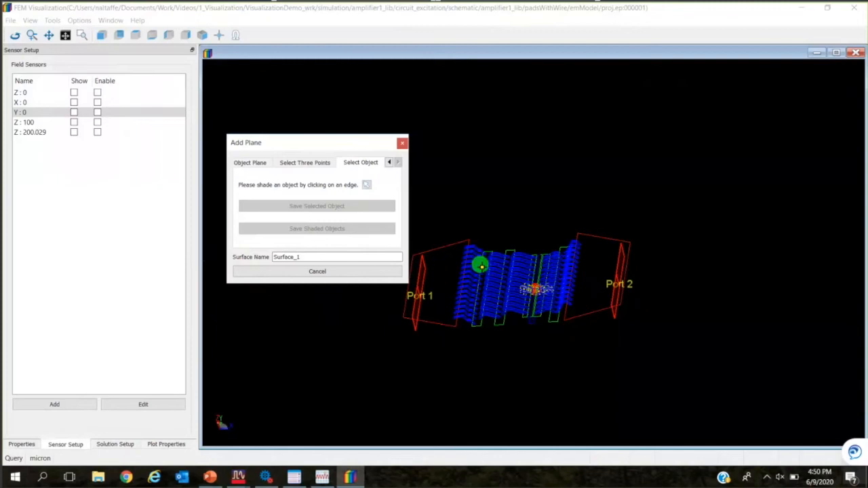
Shade the connected conductors on the Port 1 side by connectivity and save the shaded objects as a sensor named Input.
click(237, 40)
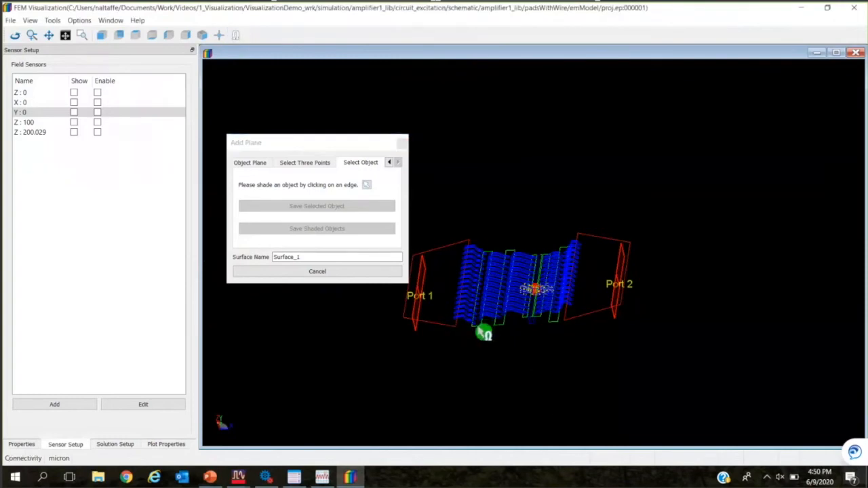
scroll(483, 332, up, 2)
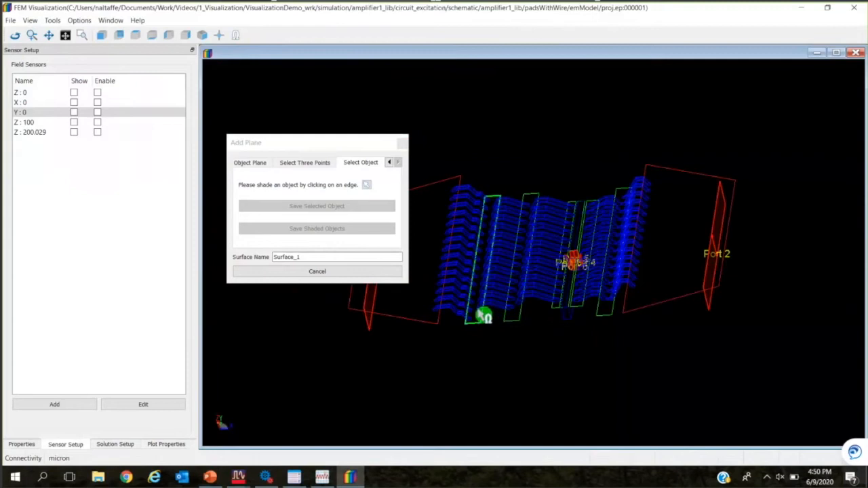
click(488, 316)
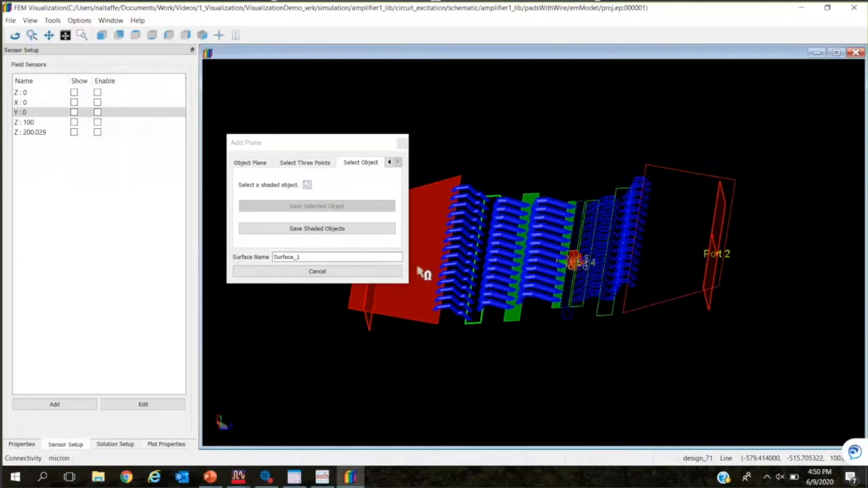
drag(332, 255, 256, 265)
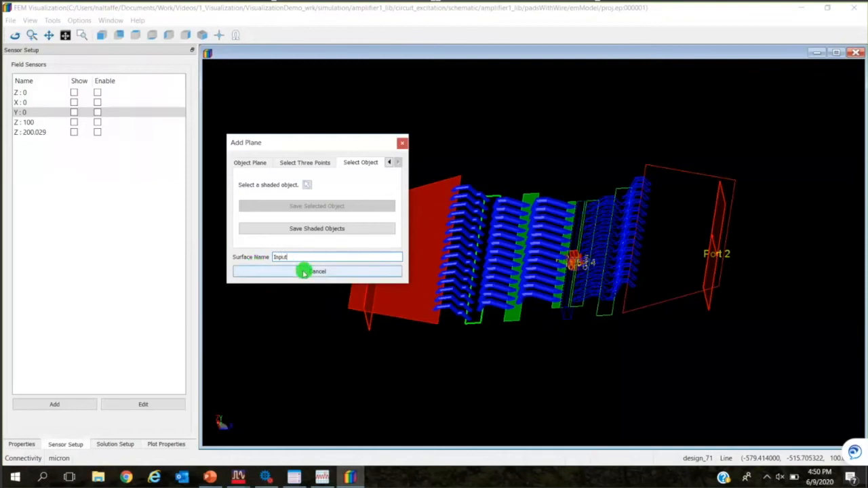
click(333, 230)
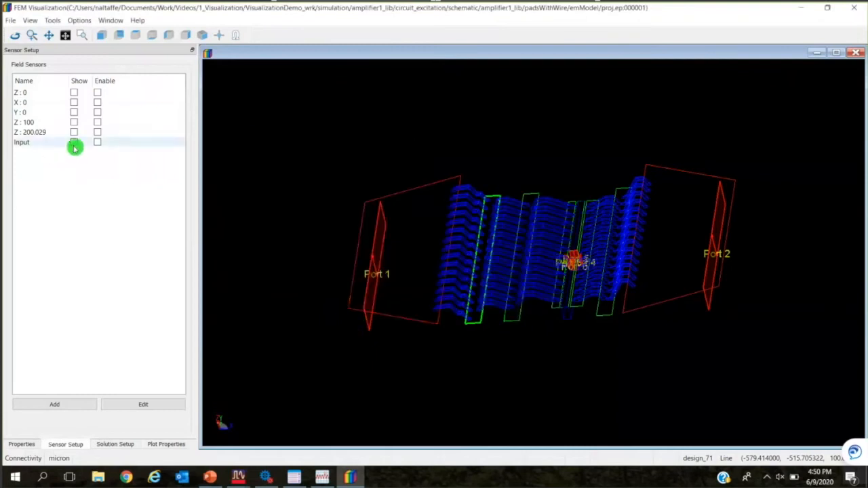
Show the Input sensor's mesh and inspect it closely around the bondwires.
click(74, 143)
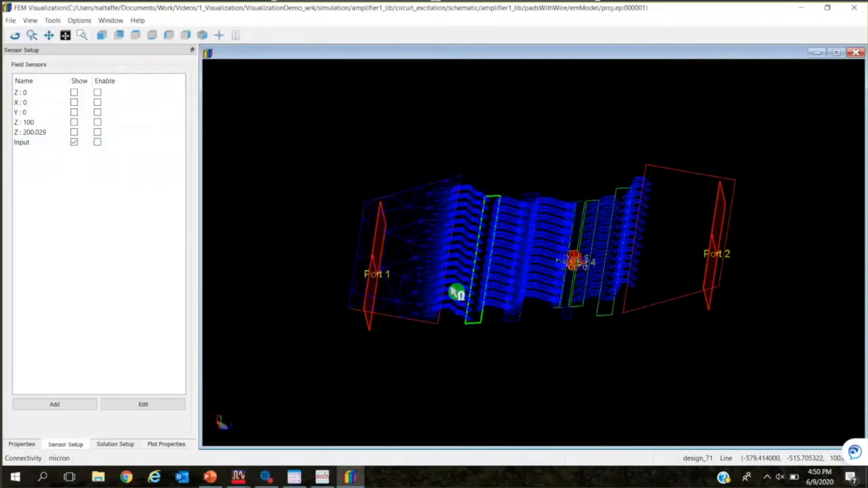
scroll(457, 292, up, 2)
scroll(457, 291, up, 2)
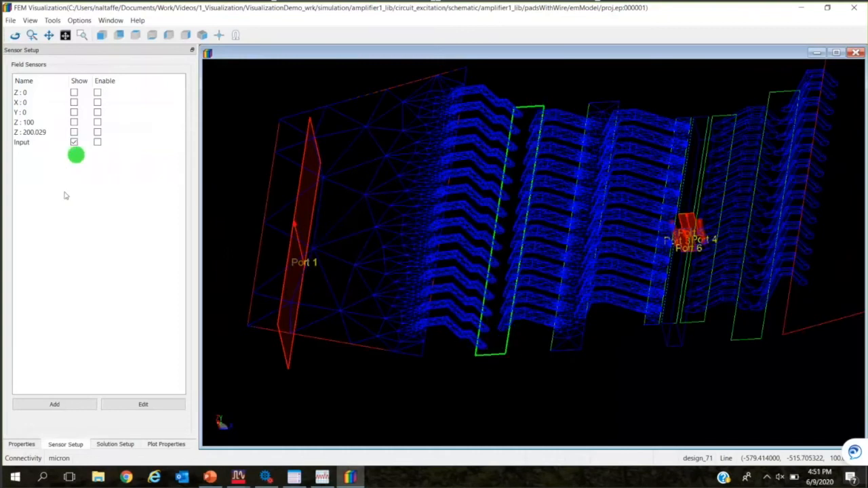
Add a second field sensor named Output from the shaded connected conductors on the Port 2 side.
click(66, 408)
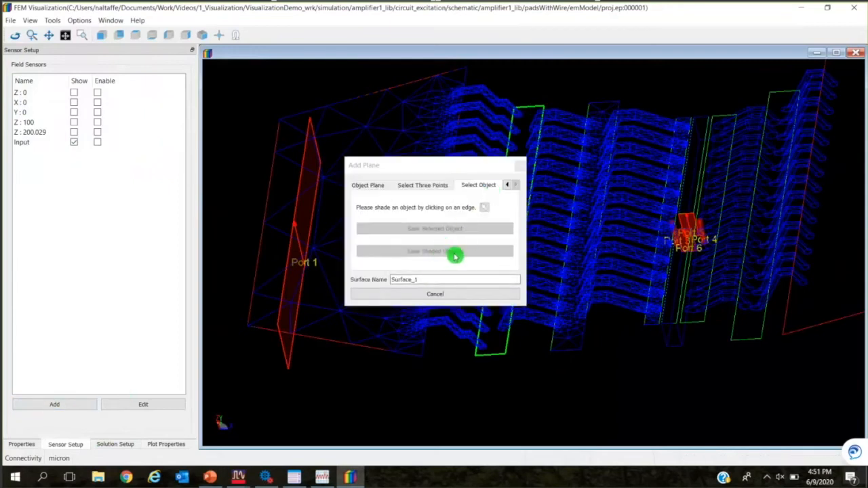
click(735, 339)
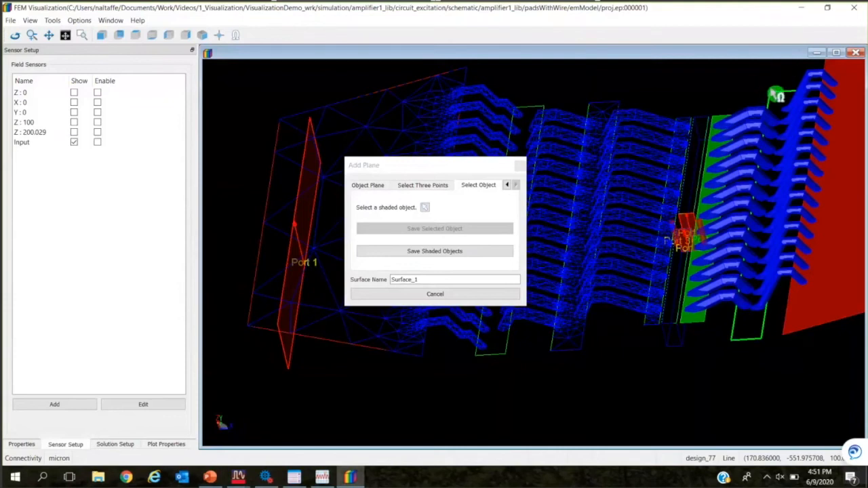
click(434, 280)
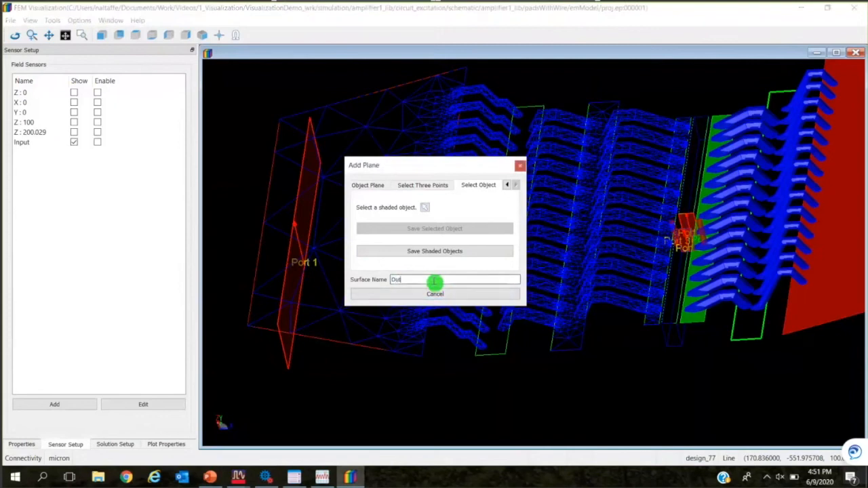
text(Outpo)
key(BackSpace)
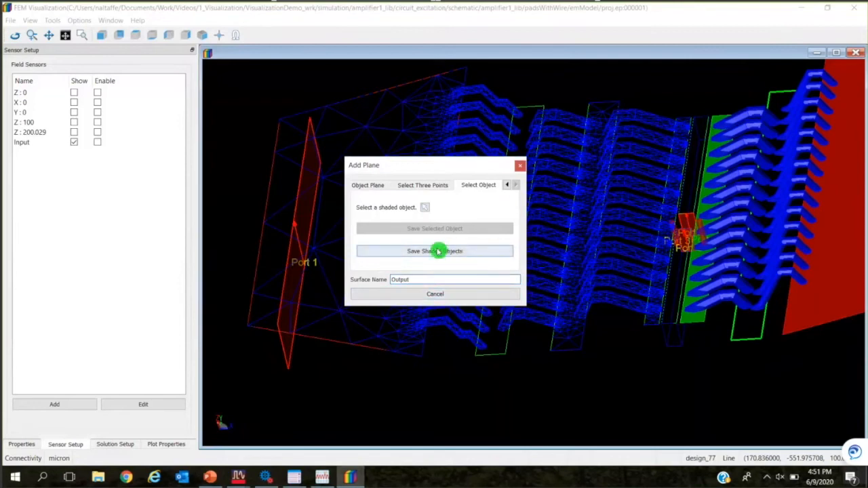
click(434, 252)
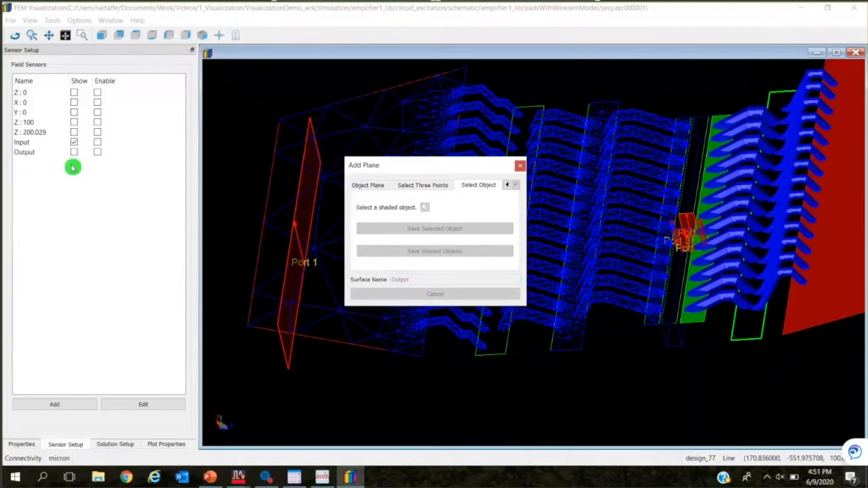
Show the Output sensor's mesh beside the Input one, and hide both meshes.
click(74, 154)
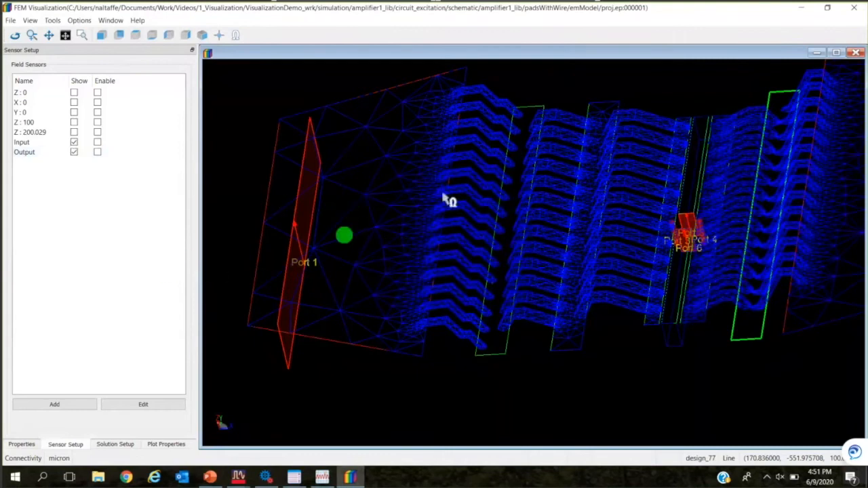
click(74, 143)
click(75, 152)
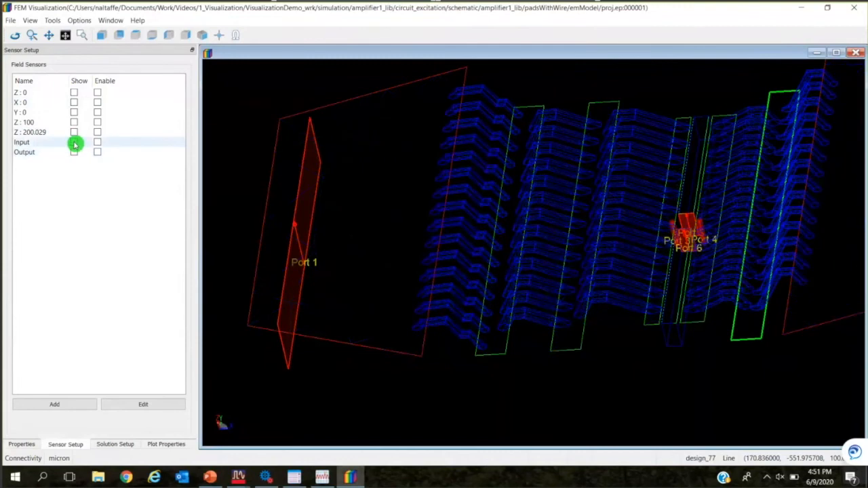
Enable field plotting on the Input and Output sensors, and disable it for Input.
click(99, 143)
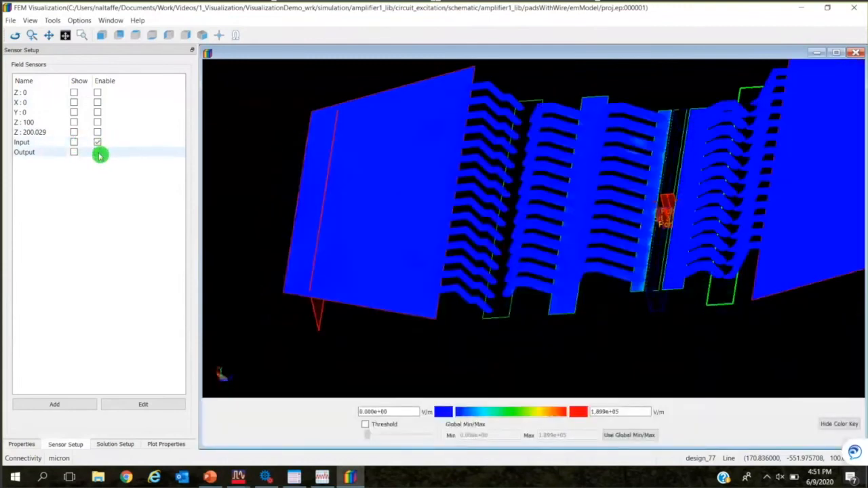
click(97, 152)
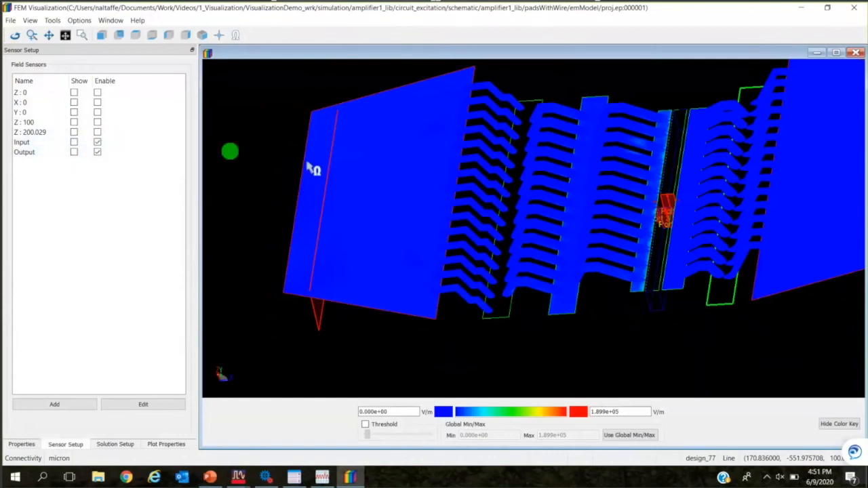
click(97, 142)
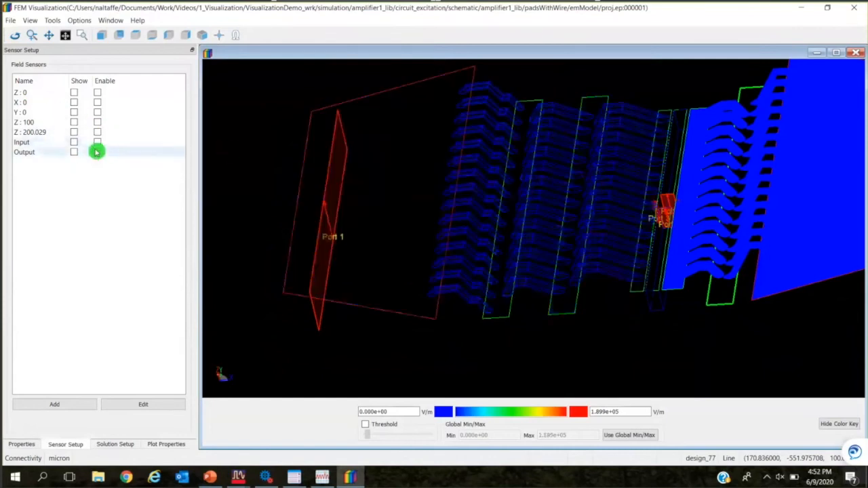
Switch the port setup to Extracted Excitation and select the 5.0e+09 frequency.
click(115, 444)
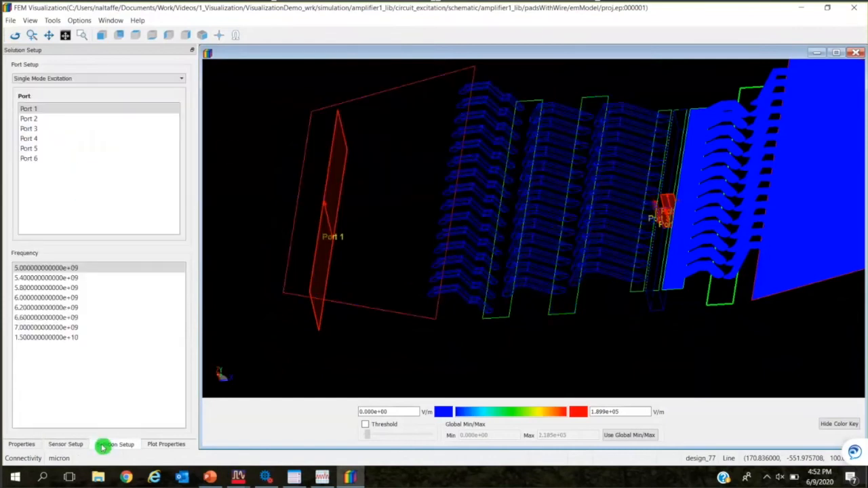
click(89, 79)
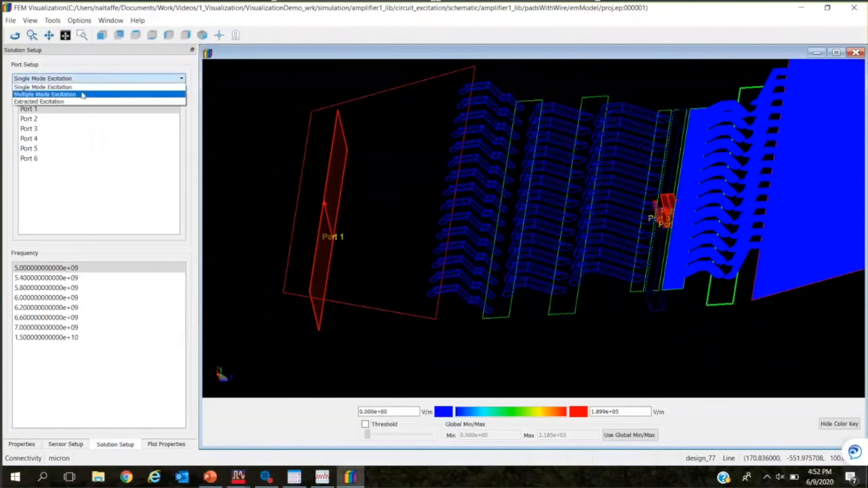
click(80, 101)
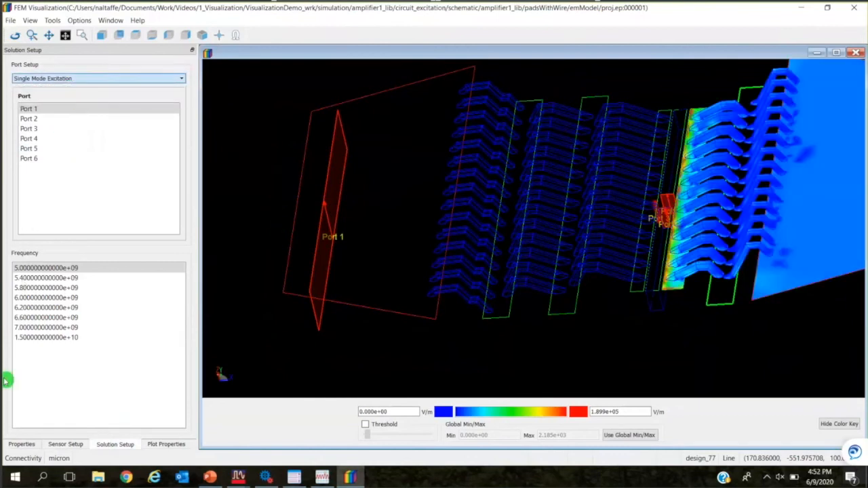
click(88, 266)
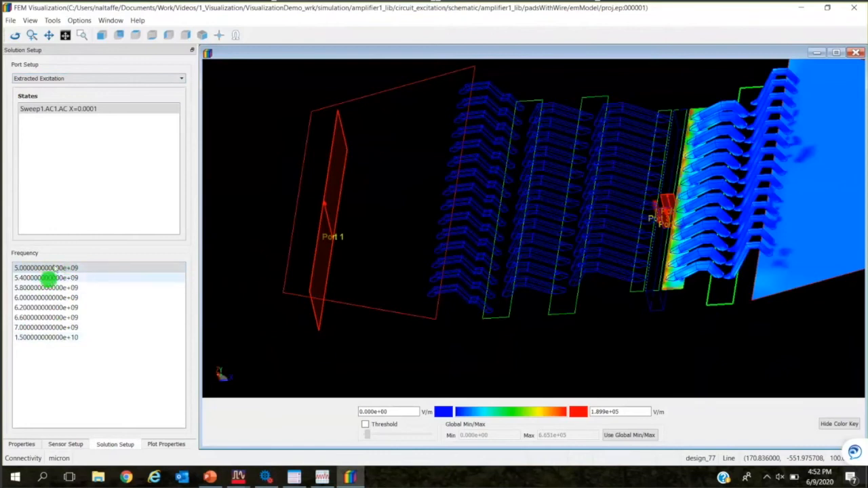
Animate the field plot, view the Output conductors at an angle, and enable the Input sensor as well.
click(171, 445)
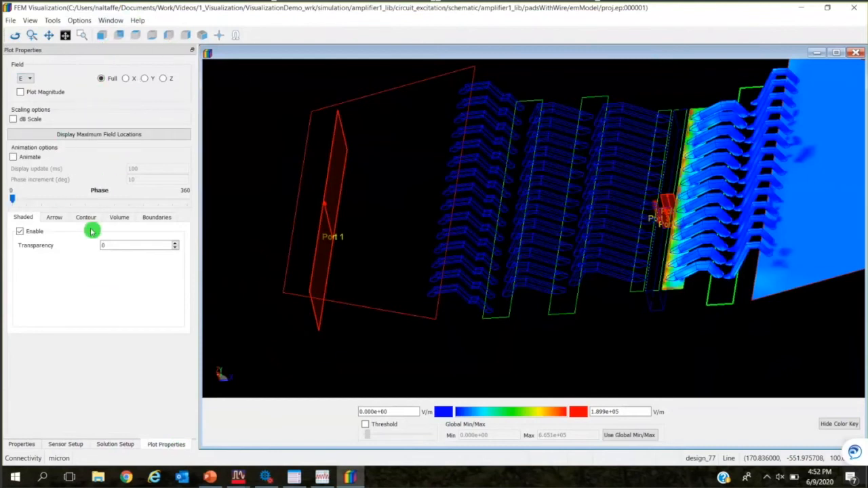
click(35, 160)
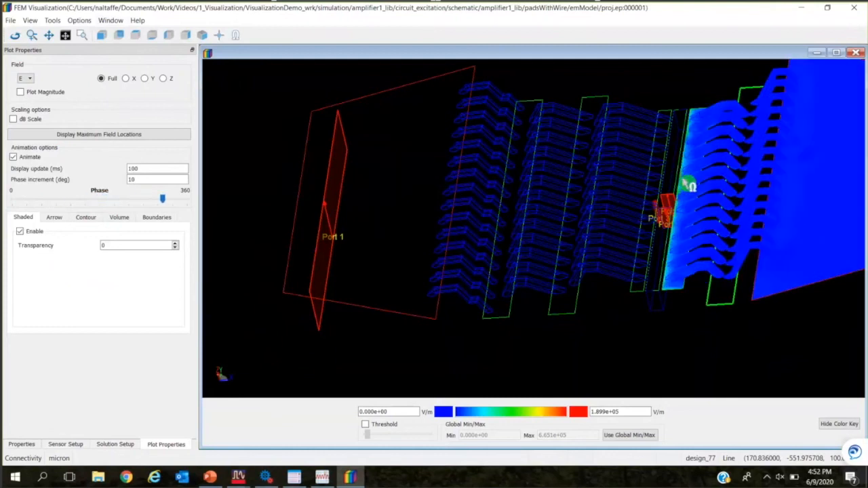
drag(750, 300, 484, 294)
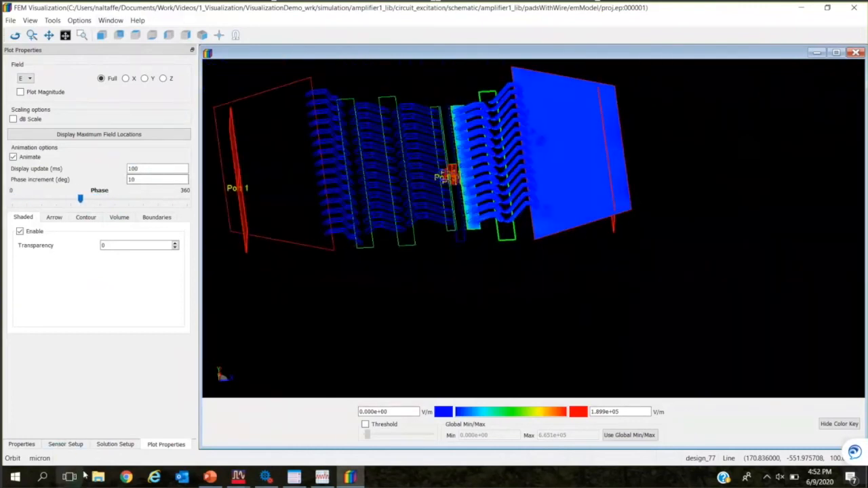
click(66, 448)
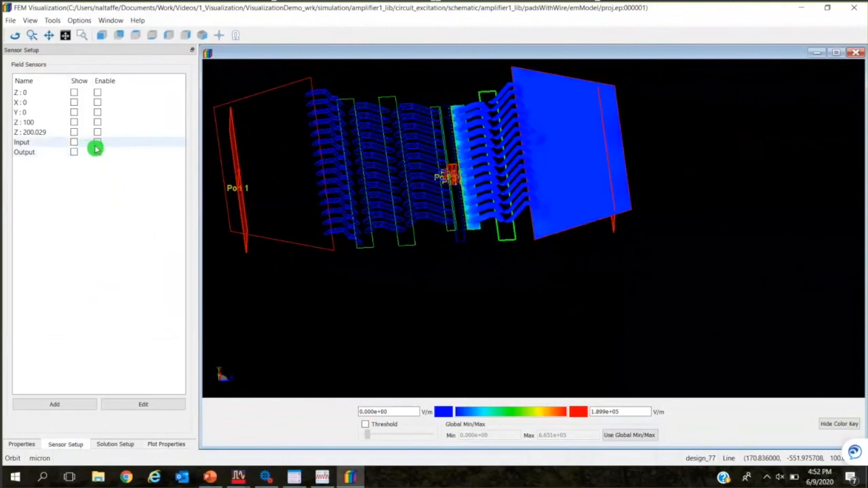
click(100, 144)
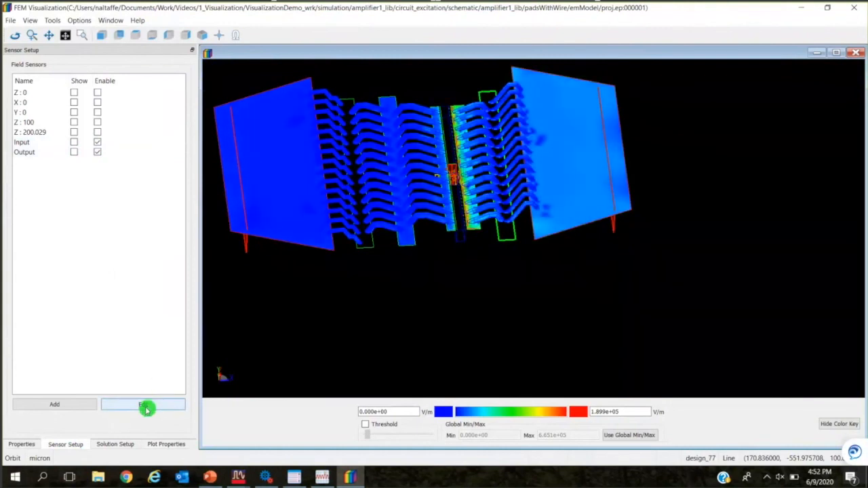
Examine the animated E field on both conductor groups and review the selectable field quantities.
click(167, 445)
drag(387, 311, 474, 202)
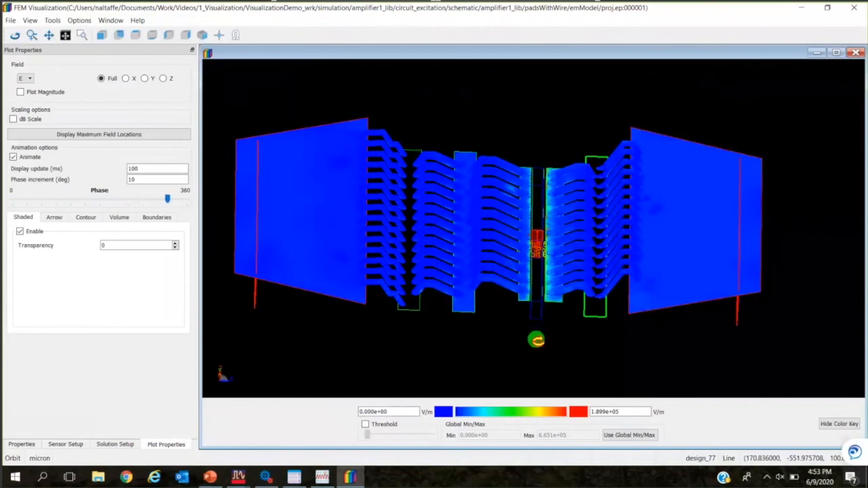
click(30, 80)
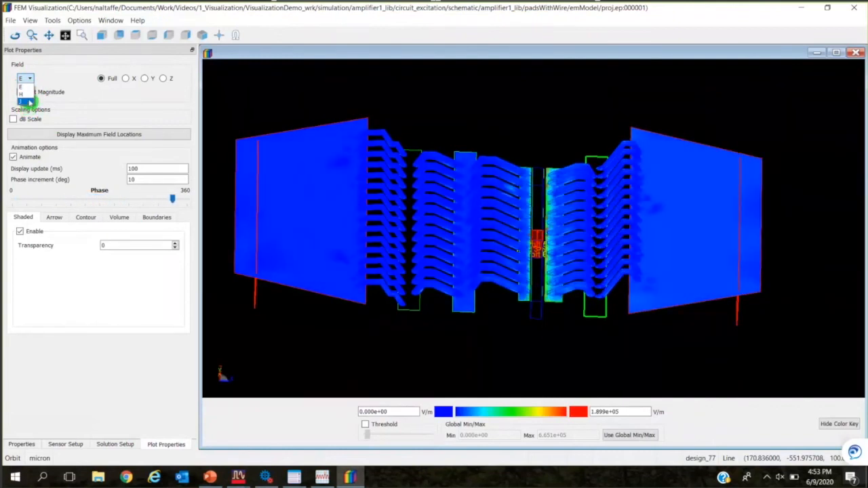
click(63, 78)
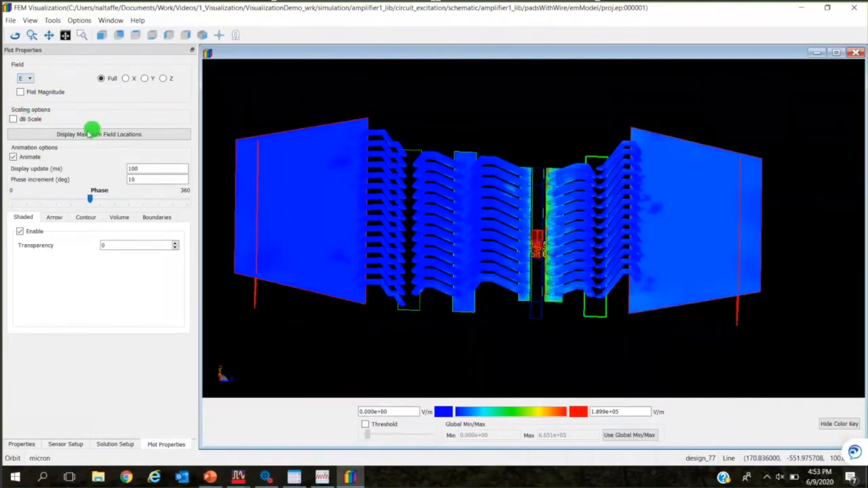
Display the maximum E field locations and move their list clear of the zoomed-in conductor view.
click(88, 134)
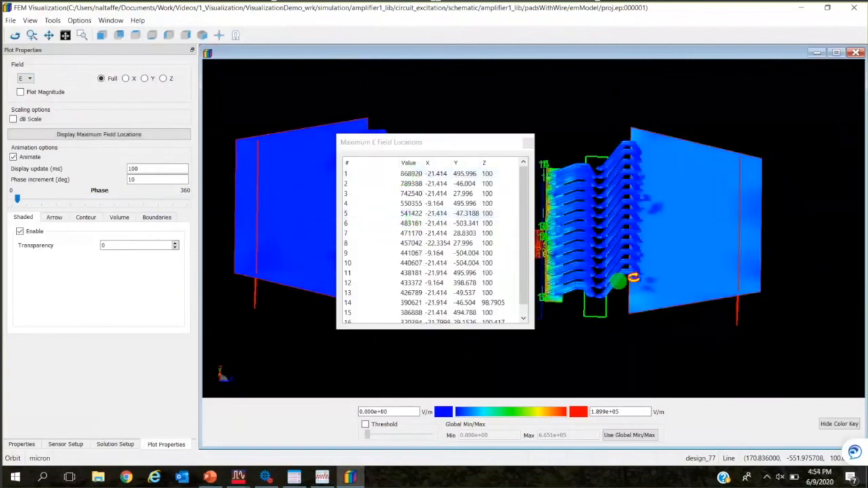
scroll(639, 269, up, 3)
click(413, 147)
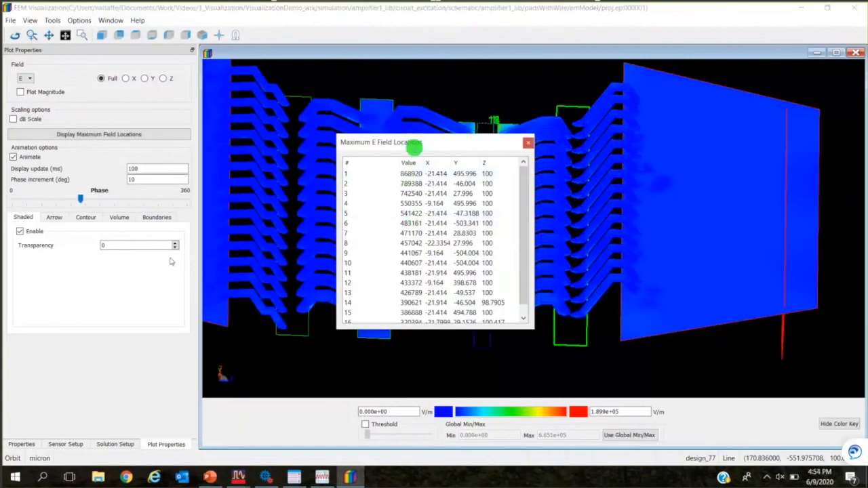
drag(414, 146, 171, 258)
scroll(407, 221, up, 3)
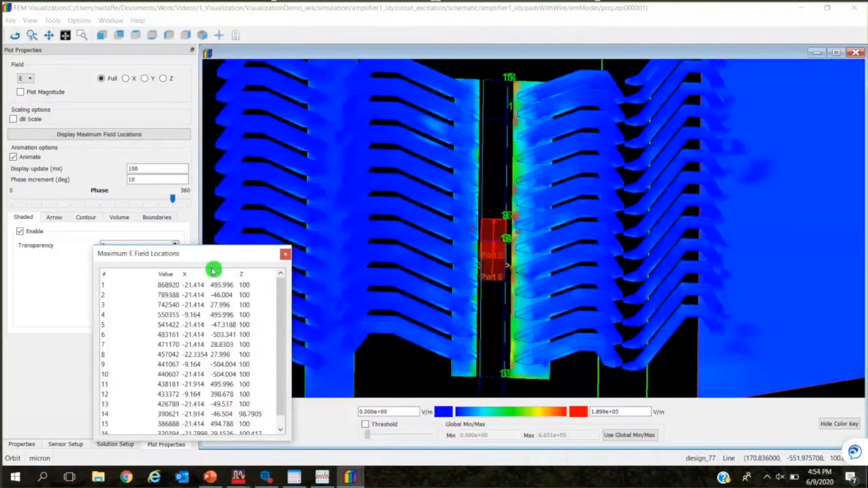
Locate several listed E field maxima on the model, including entries 1, 3, 7 and 11, and close the list.
click(182, 285)
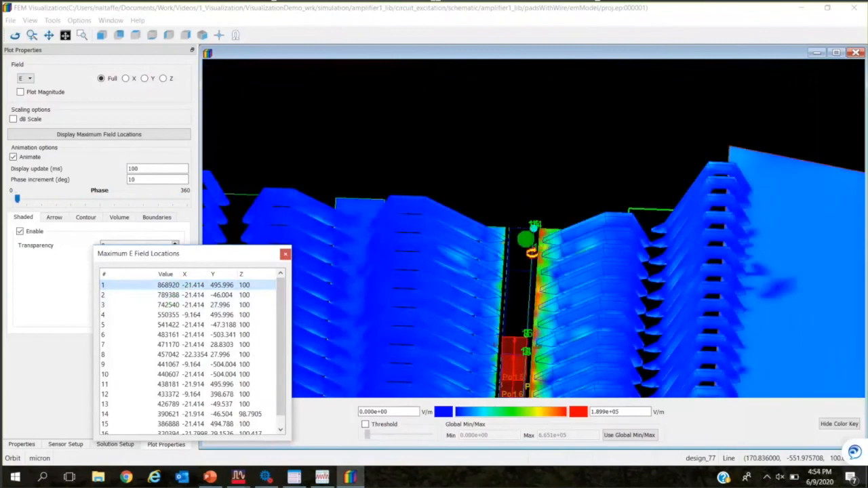
click(157, 297)
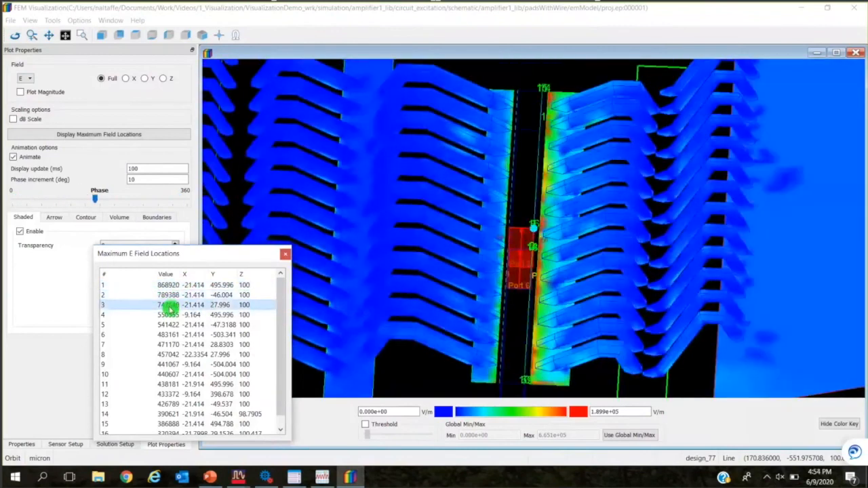
click(167, 326)
click(167, 345)
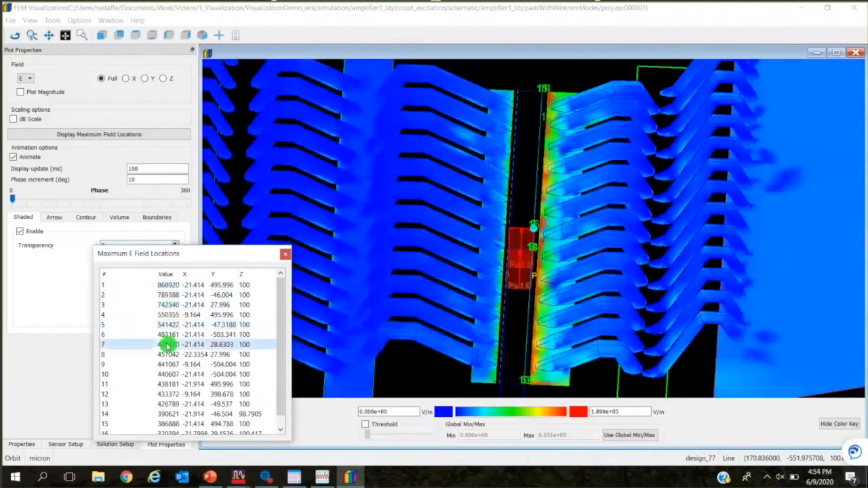
click(169, 355)
click(194, 384)
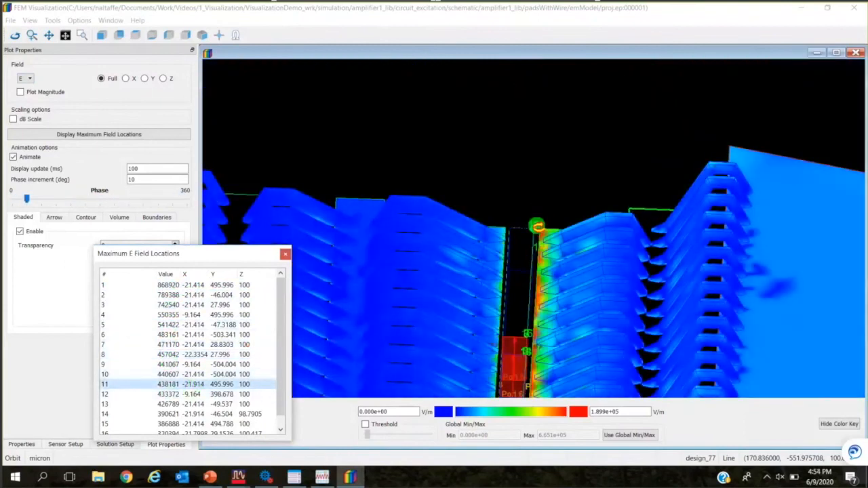
click(286, 256)
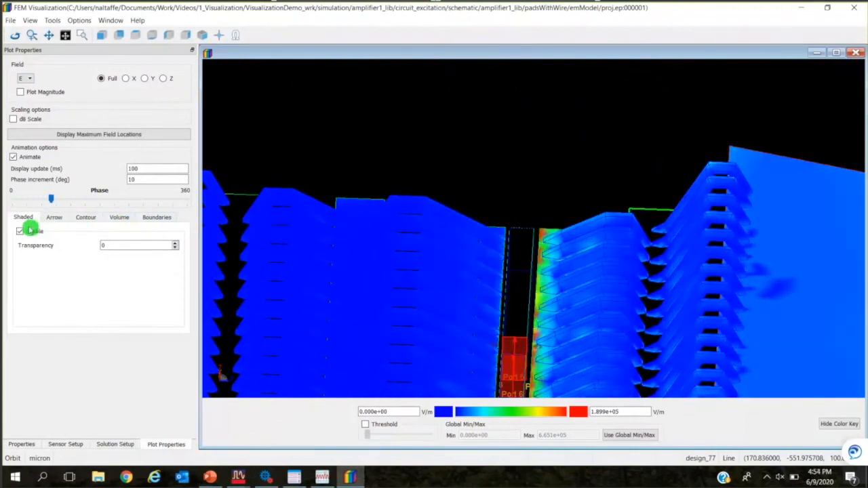
Review the volume and boundary display options for the field plot and return to the view of the whole structure.
click(119, 220)
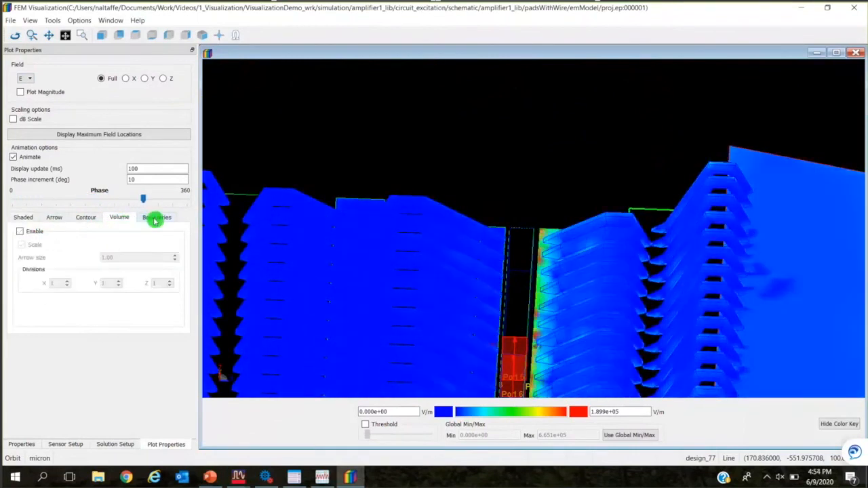
click(157, 219)
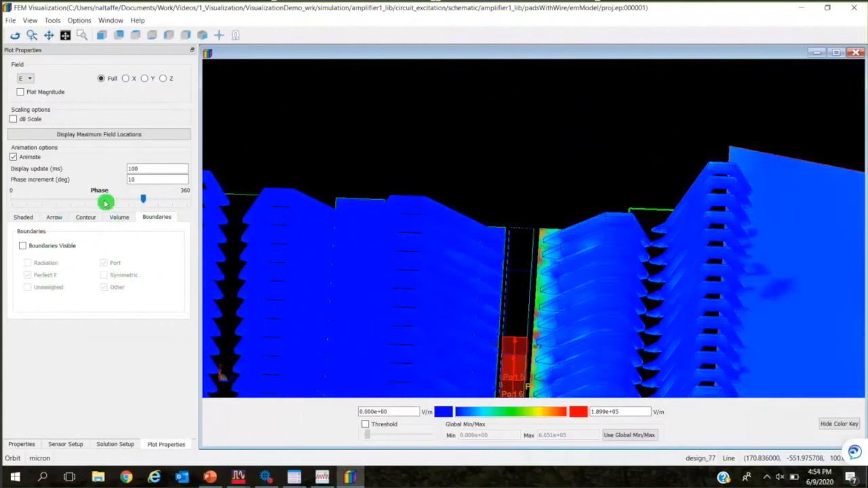
click(119, 219)
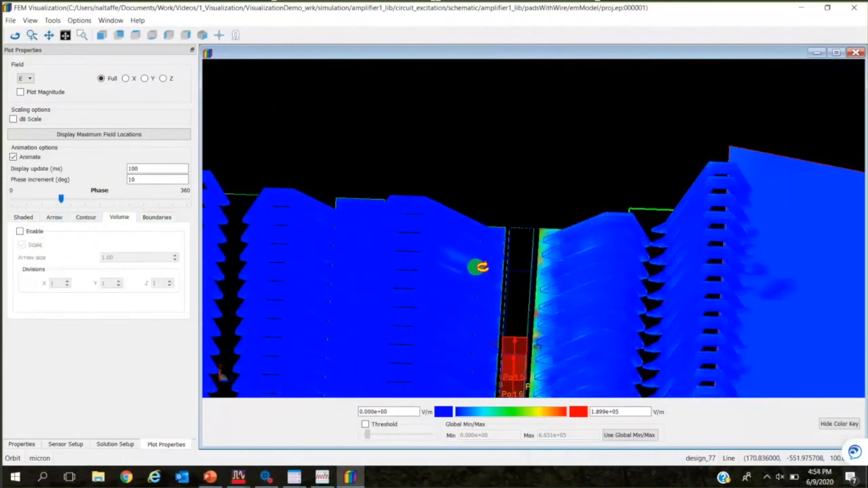
scroll(501, 260, down, 4)
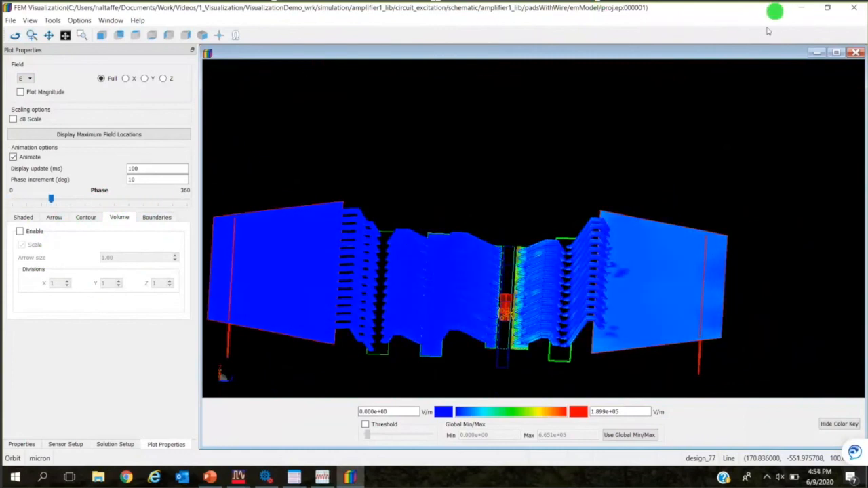
Close the FEM Visualization and Circuit Excitation windows, clearing the excitation results.
click(827, 7)
click(766, 101)
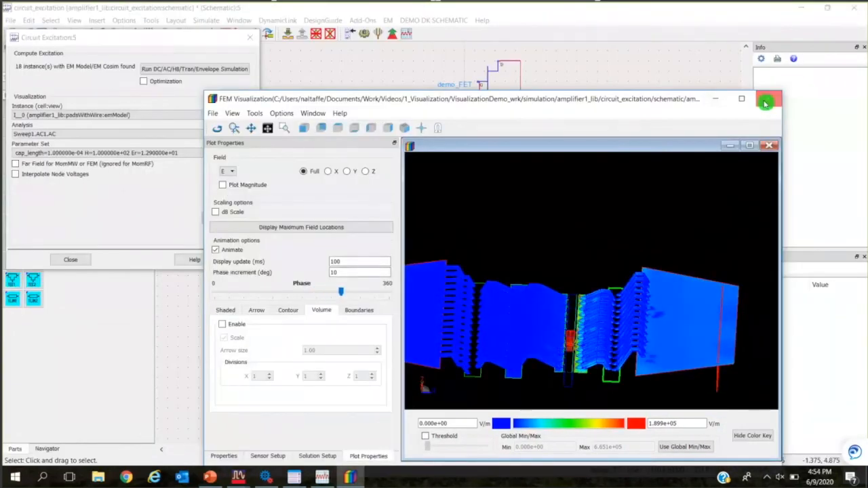
click(248, 37)
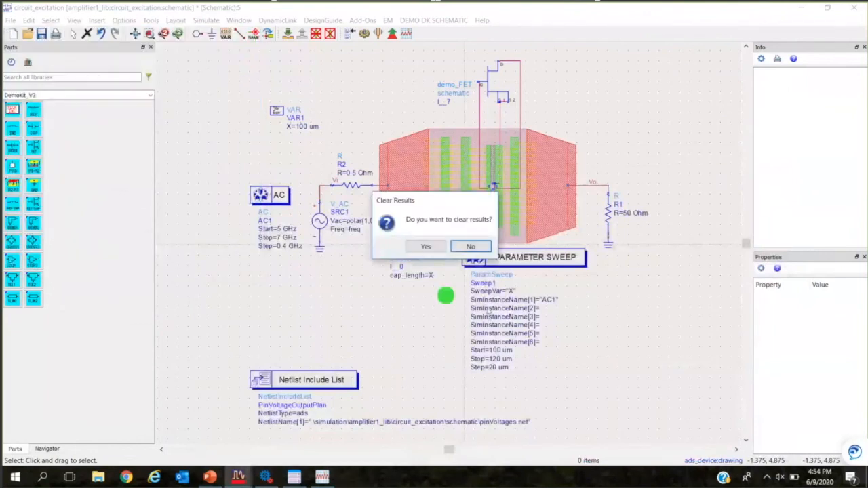
click(426, 247)
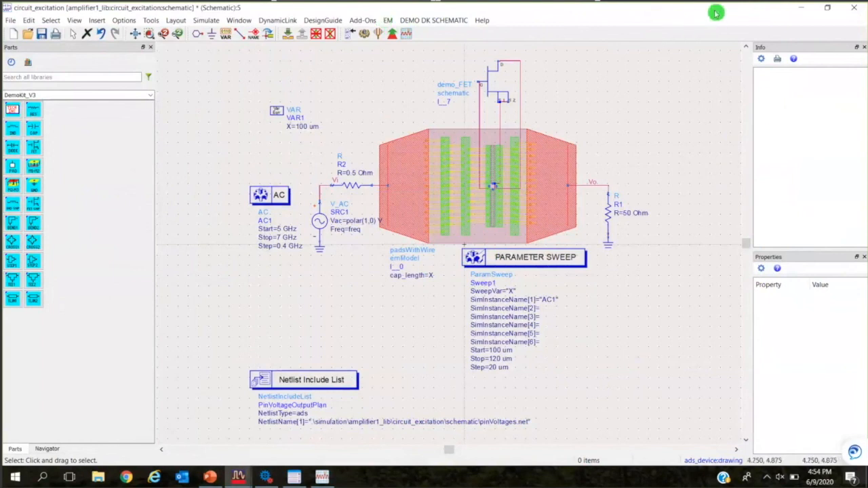
Close the circuit_excitation schematic, its data display and the hpeesofsim simulation window, leaving the ADS main window in front.
click(827, 8)
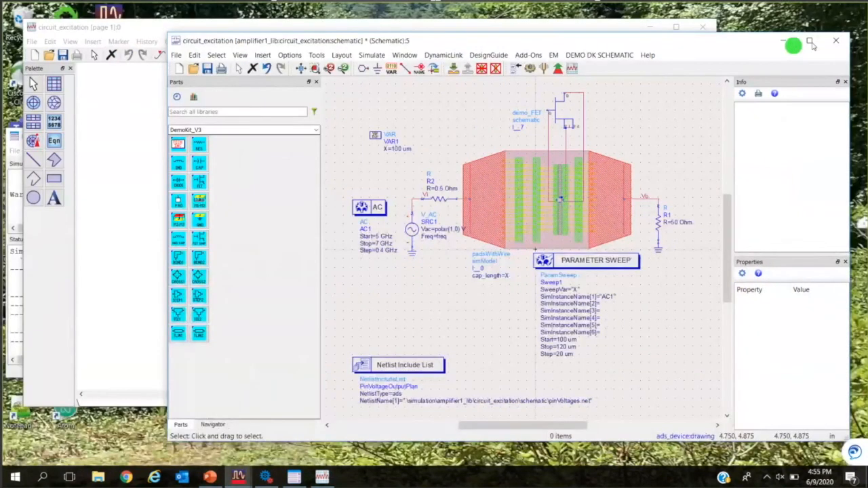
click(836, 41)
click(503, 263)
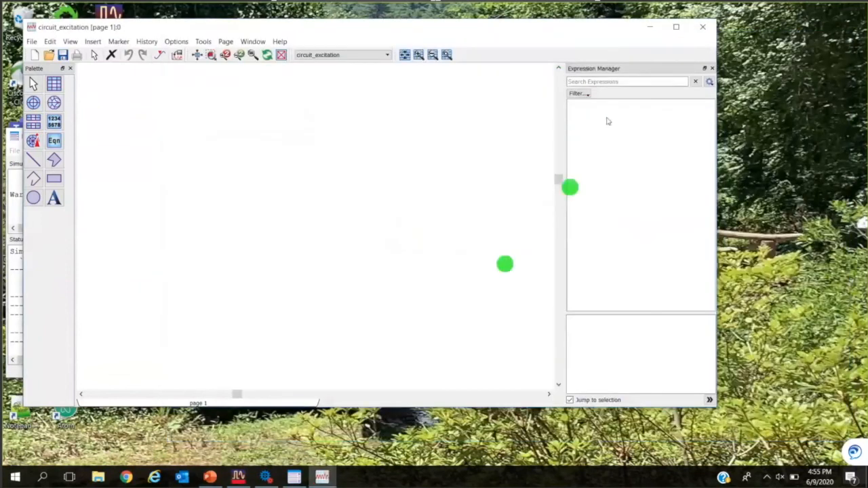
click(704, 27)
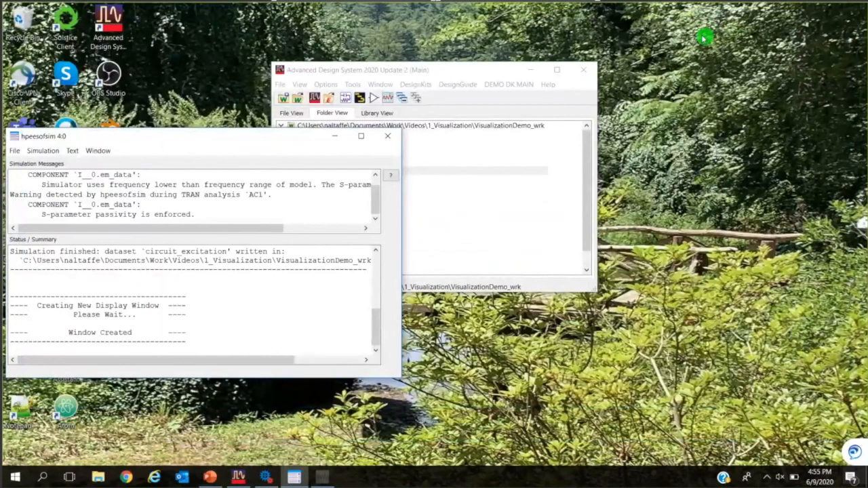
click(383, 137)
drag(445, 70, 455, 67)
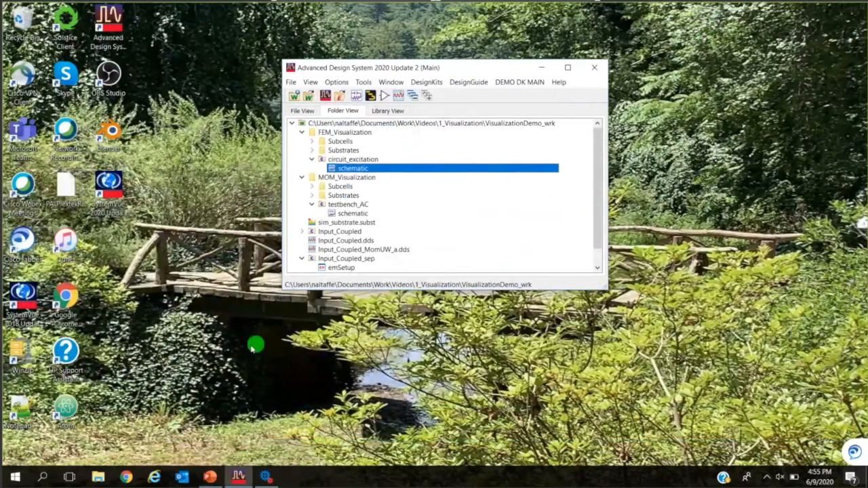
Open the App Manager, enlarge it to list all add-ons, check the EM Circuit Excitation feature's enabled setting, and close it.
click(365, 82)
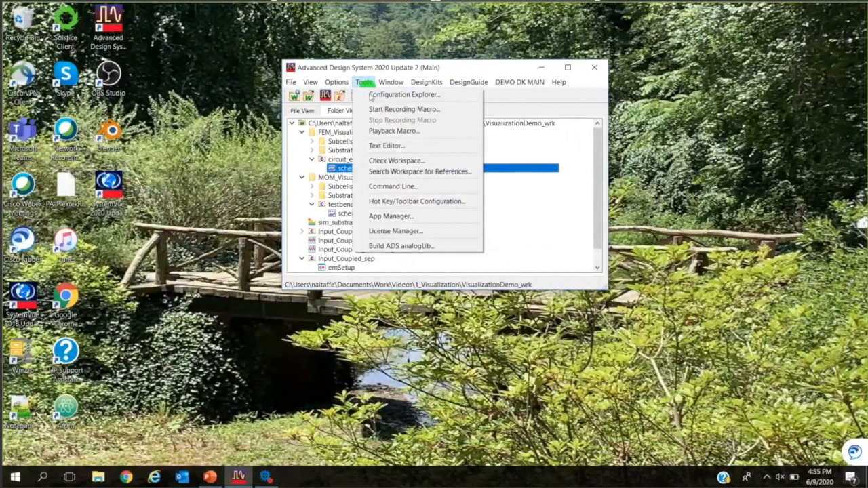
click(399, 216)
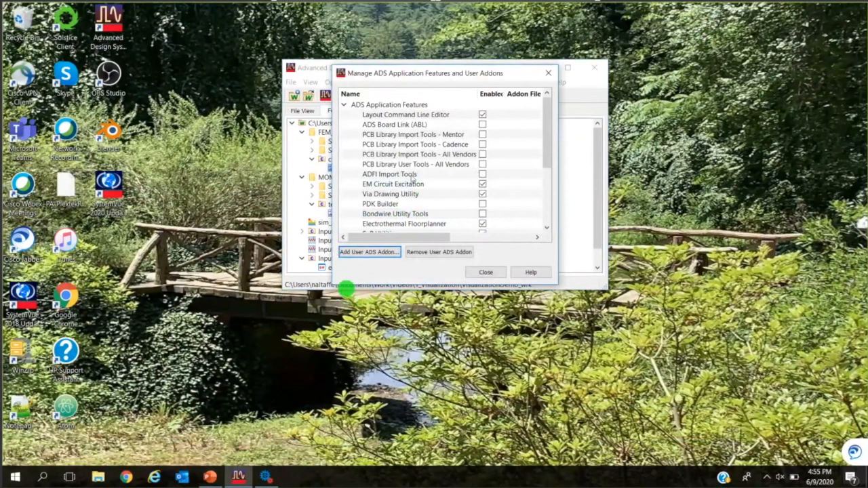
drag(346, 288, 346, 417)
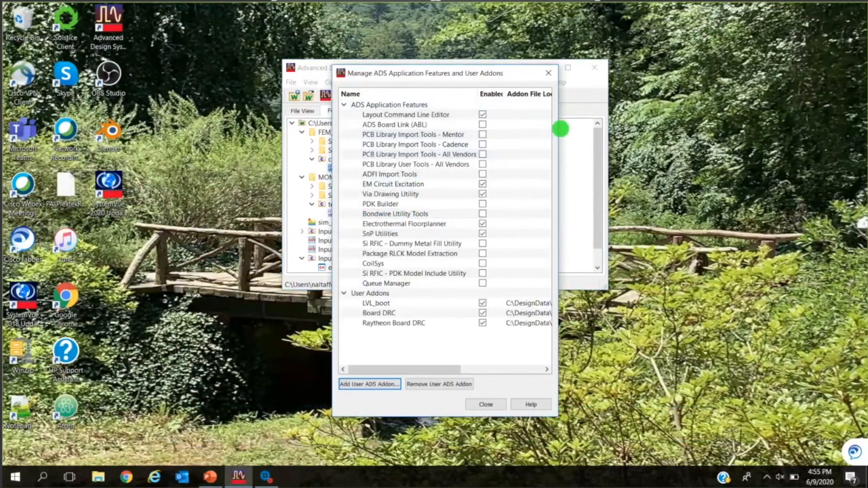
drag(561, 129, 637, 132)
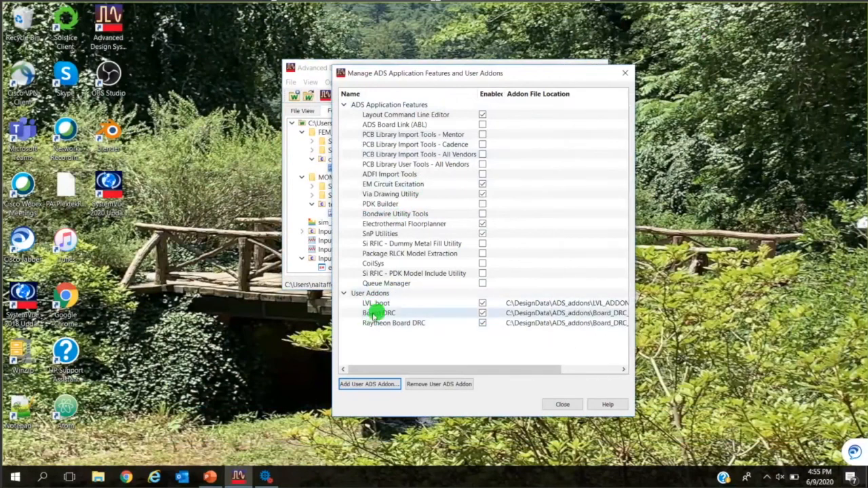
click(483, 185)
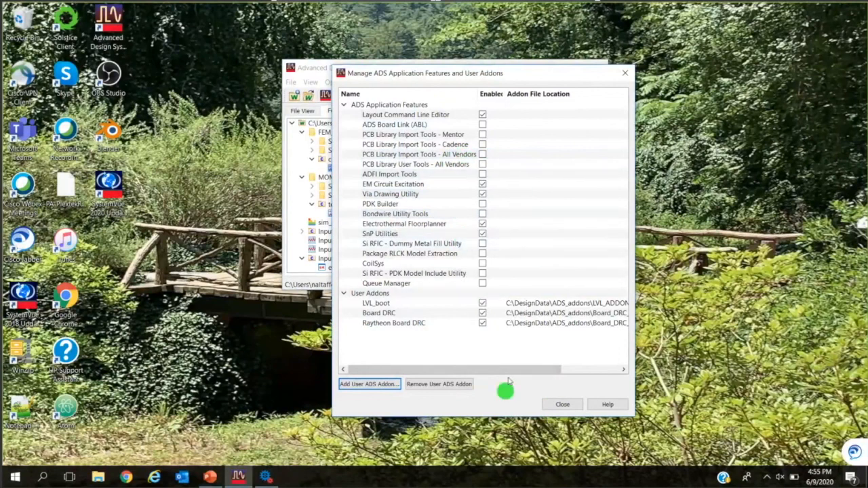
click(563, 405)
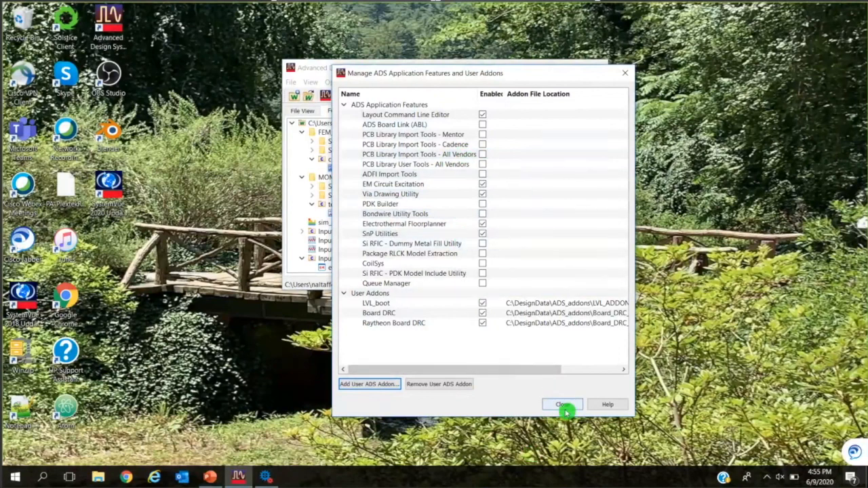